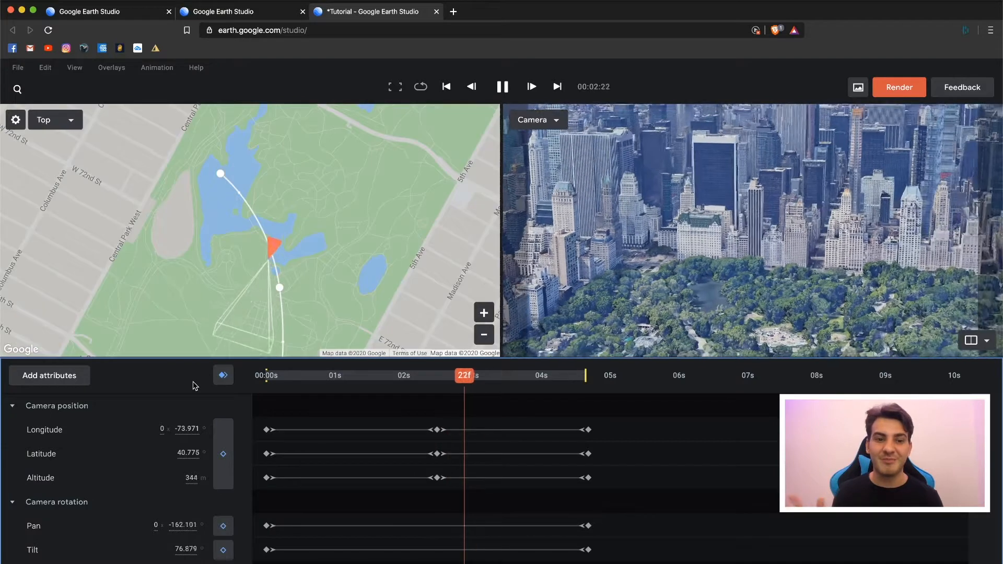
key("space")
left_click(338, 384)
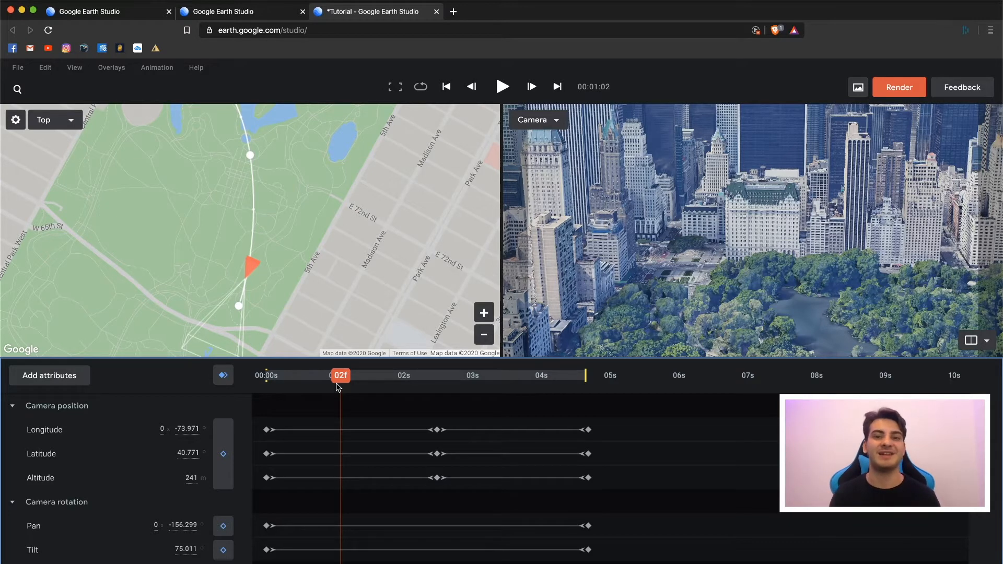
left_click(231, 13)
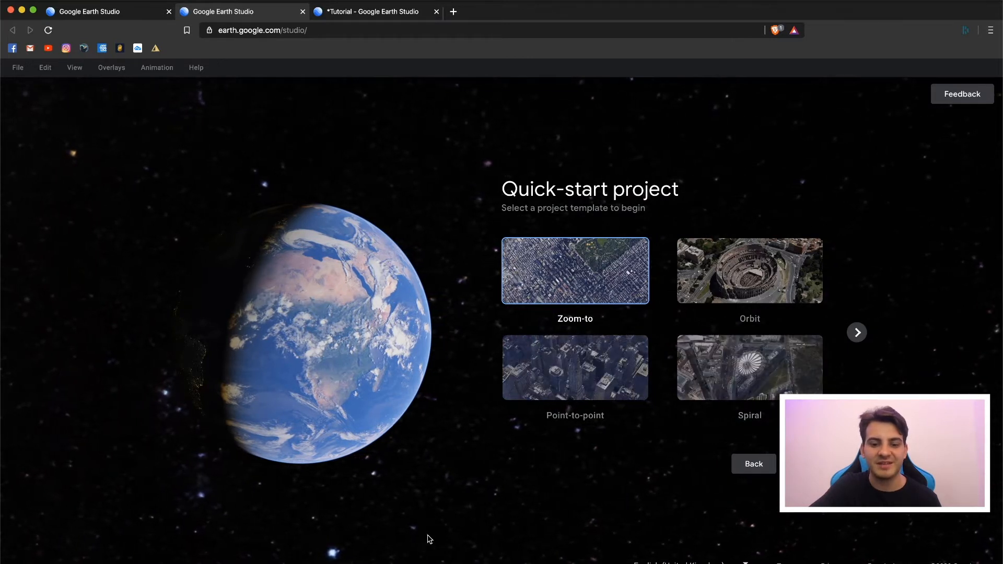
left_click(84, 12)
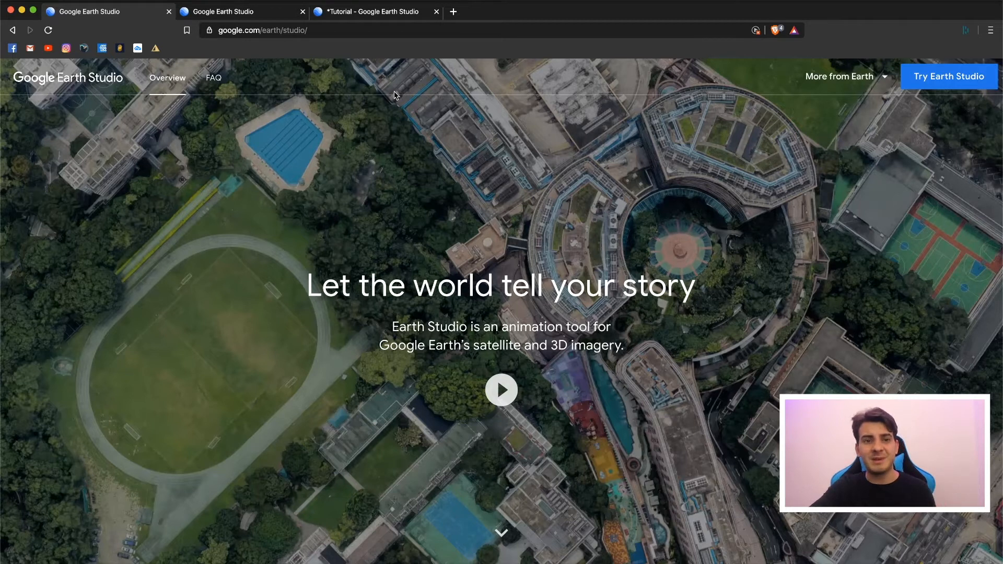
Create a blank Earth project named Tutorial at 1920 × 1080, lasting 450 frames at 30 fps.
left_click(241, 20)
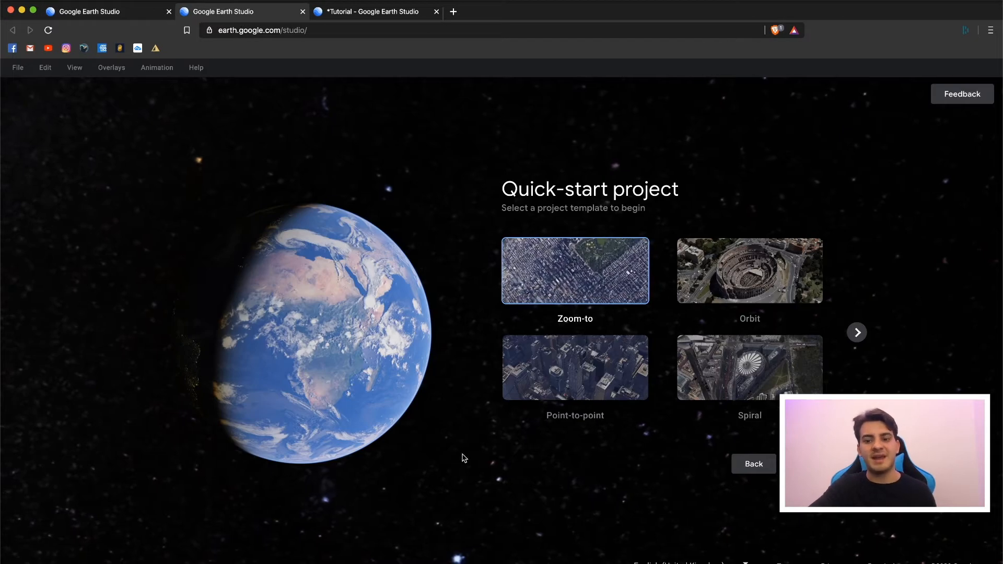
left_click(752, 464)
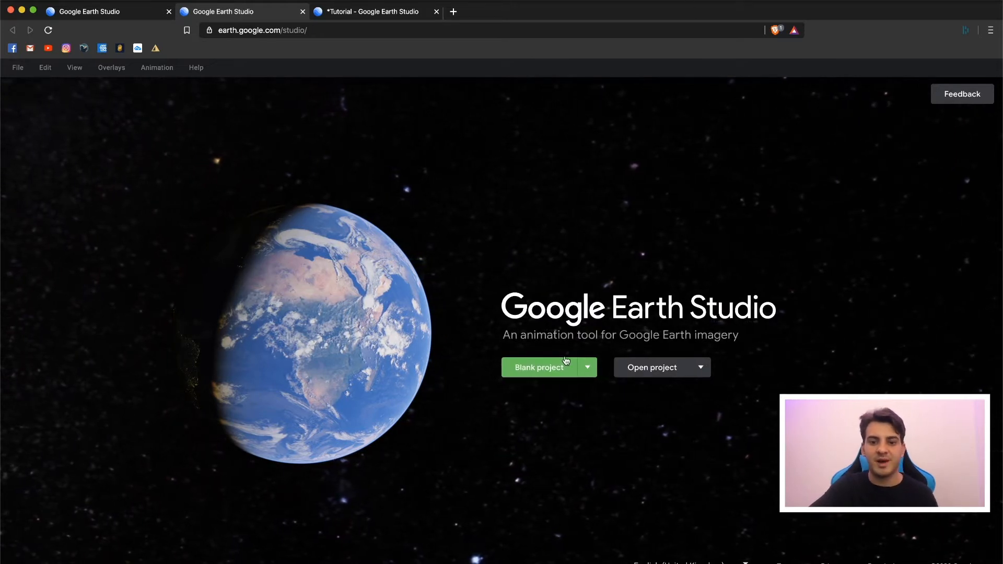
left_click(547, 368)
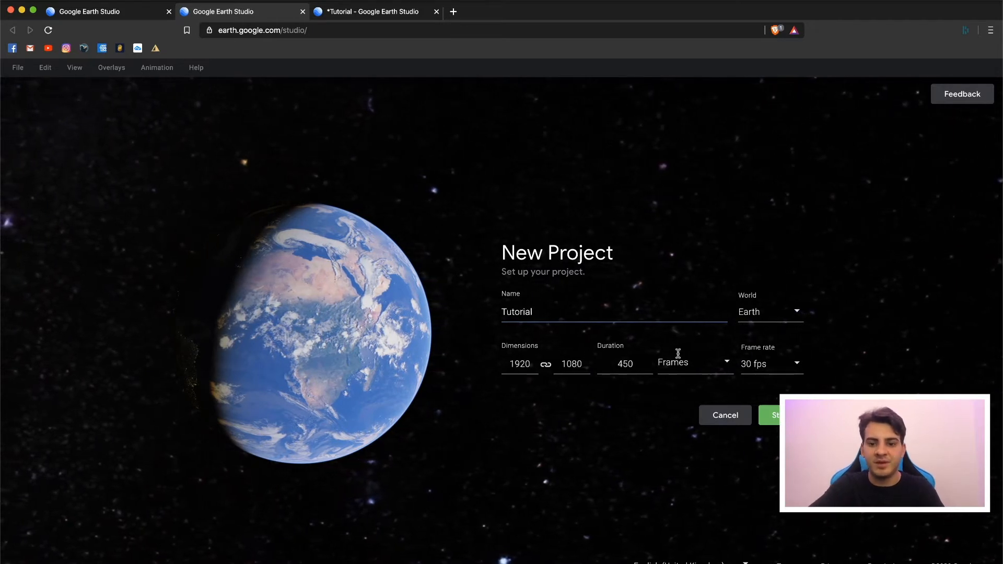
left_click(756, 323)
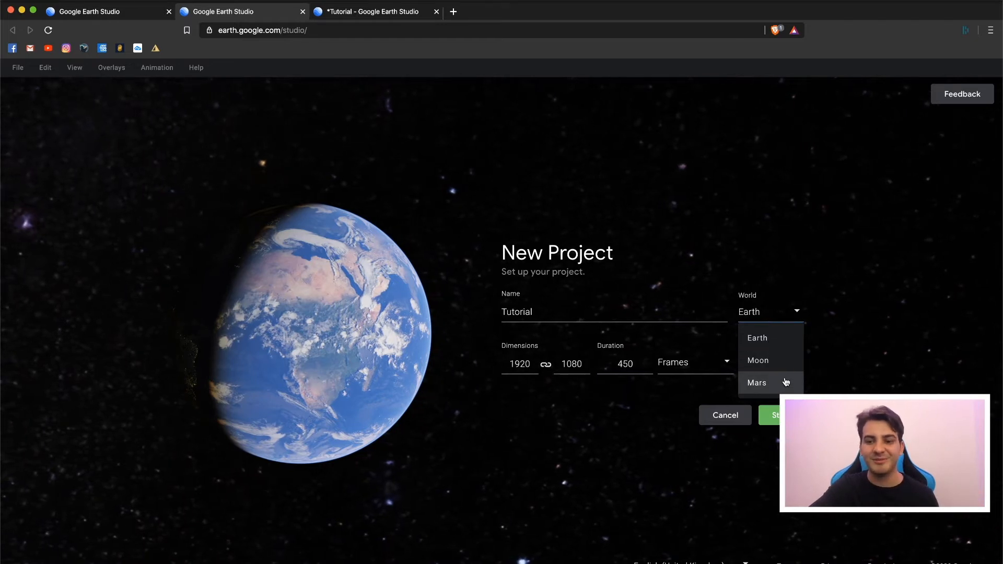
left_click(845, 338)
left_click(708, 367)
left_click(685, 413)
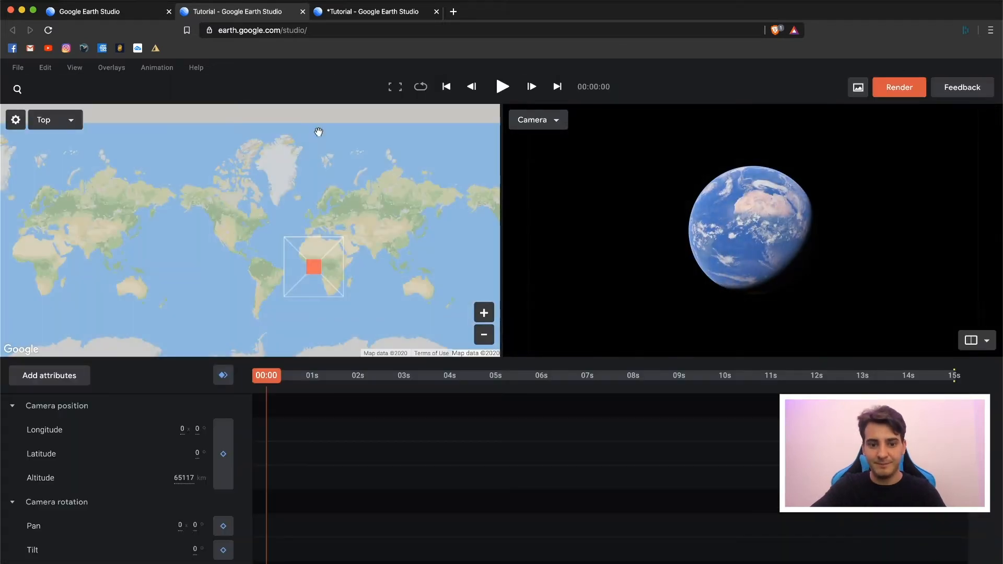
Search for Central Park, New York, NY, USA and move the camera to that location.
left_click_drag(740, 203, 506, 140)
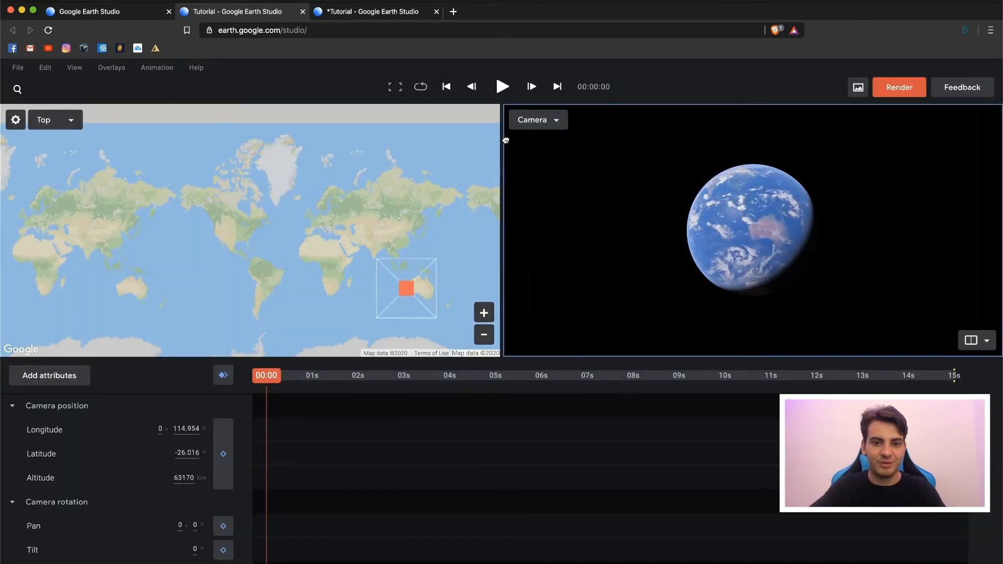
left_click_drag(740, 213, 857, 258)
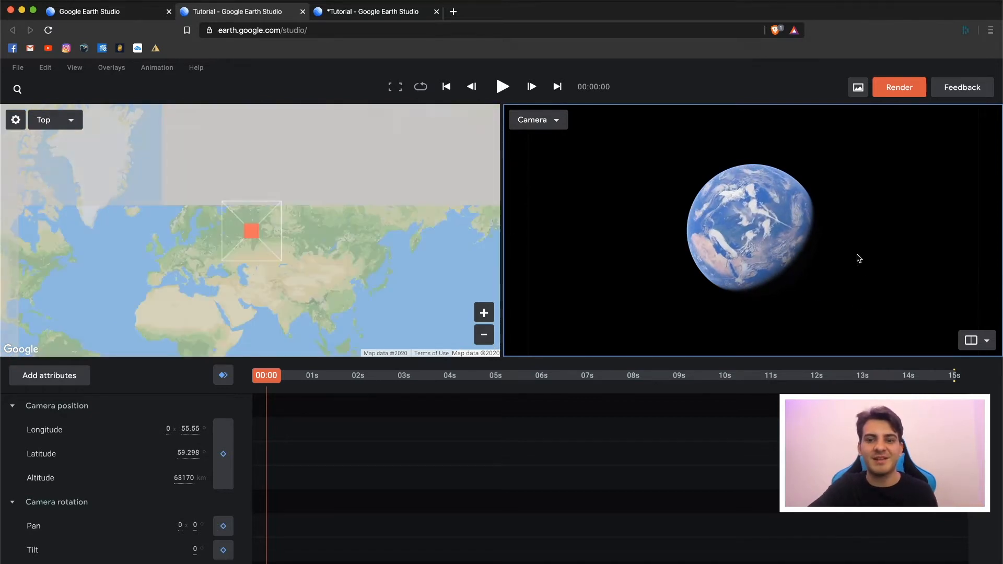
left_click(17, 89)
type("central park, New York, NY, USA")
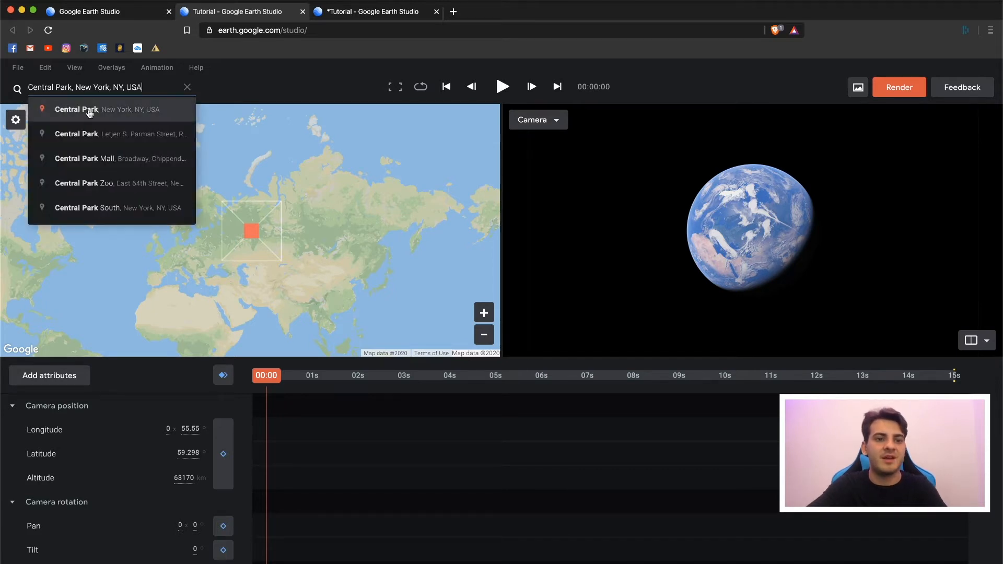
left_click(89, 109)
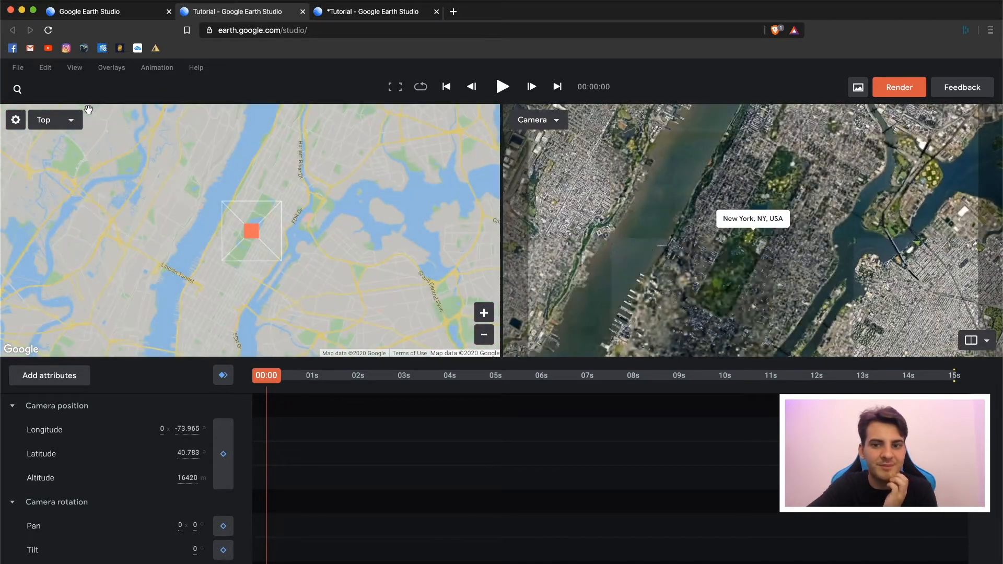
Bring the camera over the southern part of Central Park at an altitude of about 2588 m.
scroll(736, 273, "up", 5)
mouse_move(736, 273)
left_mouse_down()
mouse_move(741, 188)
mouse_move(793, 60)
left_mouse_up()
scroll(740, 189, "up", 5)
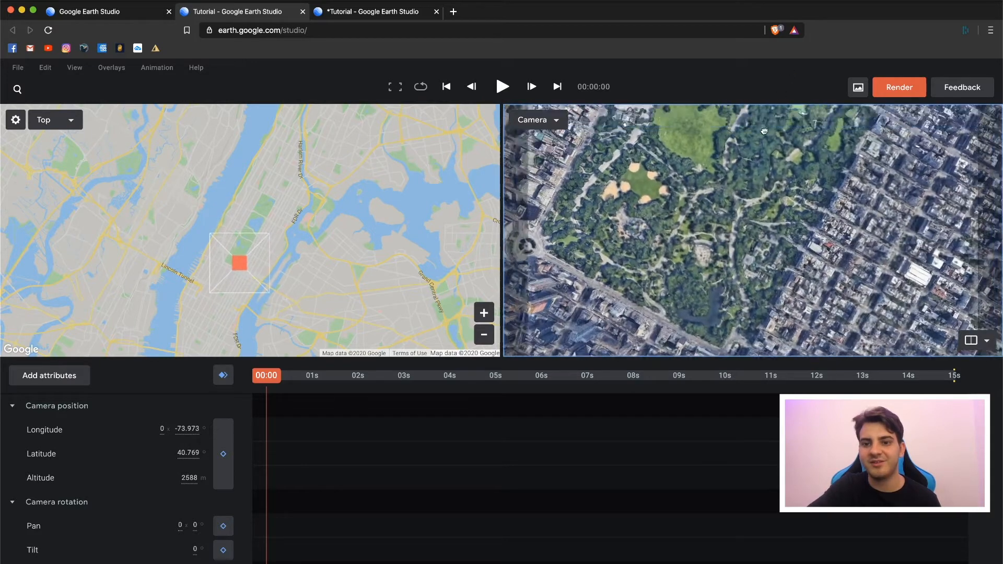
mouse_move(764, 131)
left_mouse_down()
mouse_move(702, 260)
mouse_move(758, 161)
left_mouse_up()
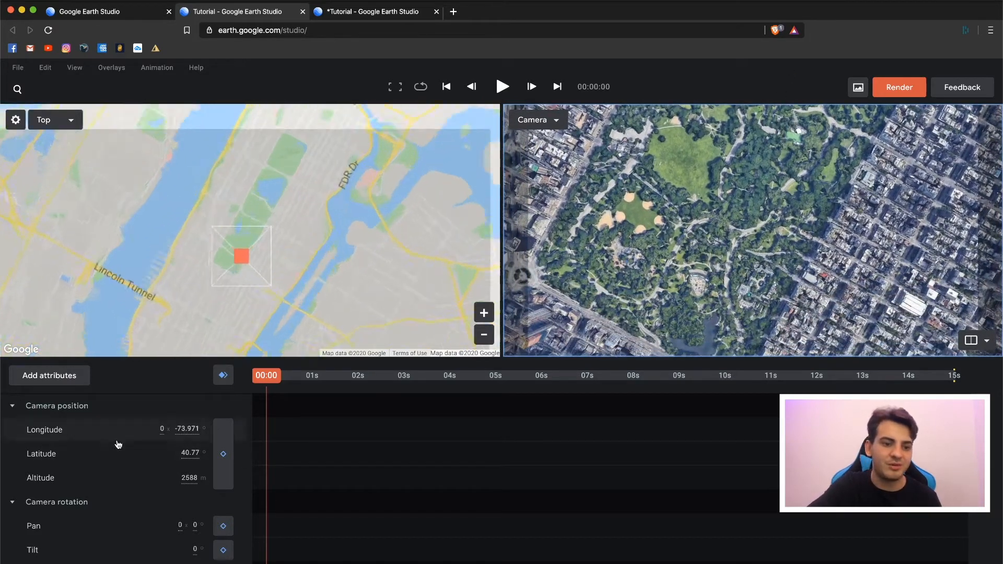
Adjust the camera position to longitude -73.97, latitude 40.769 and an altitude of about 1118 m.
mouse_move(192, 427)
left_mouse_down()
mouse_move(276, 432)
mouse_move(157, 428)
mouse_move(403, 388)
left_mouse_up()
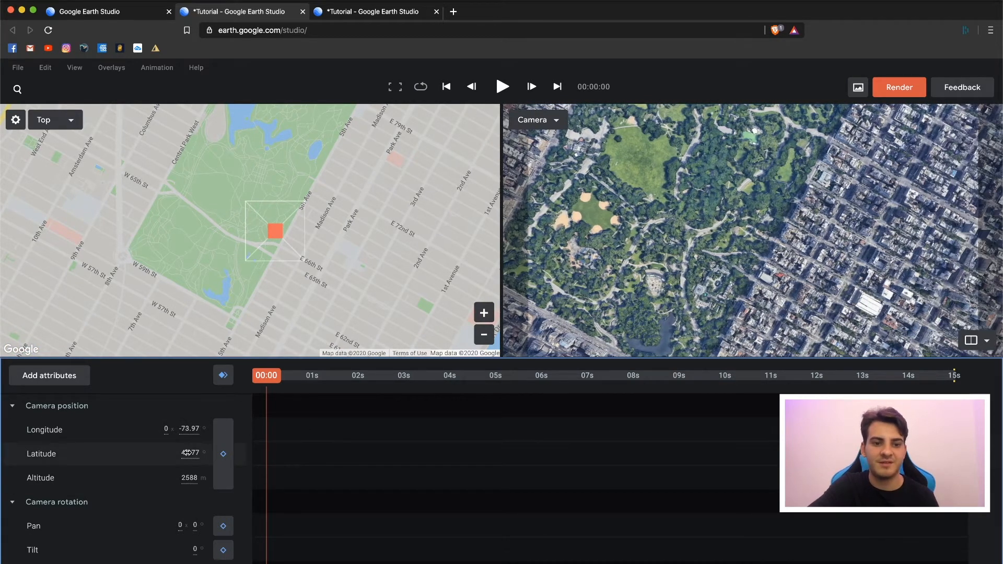
mouse_move(186, 452)
left_mouse_down()
mouse_move(196, 442)
mouse_move(156, 468)
mouse_move(415, 477)
mouse_move(349, 486)
left_mouse_up()
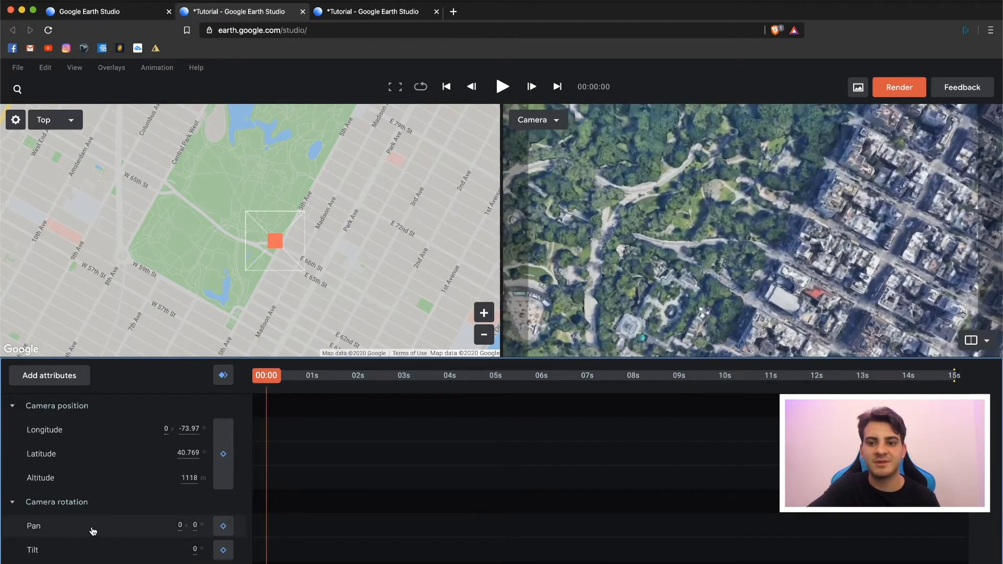
left_click_drag(189, 477, 295, 479)
Angle the camera to 54.2° tilt and 185.4° pan, and lower its altitude to 282 m.
left_click_drag(202, 548, 373, 493)
left_click_drag(191, 526, 384, 494)
left_click_drag(202, 524, 475, 515)
left_click_drag(204, 476, 37, 481)
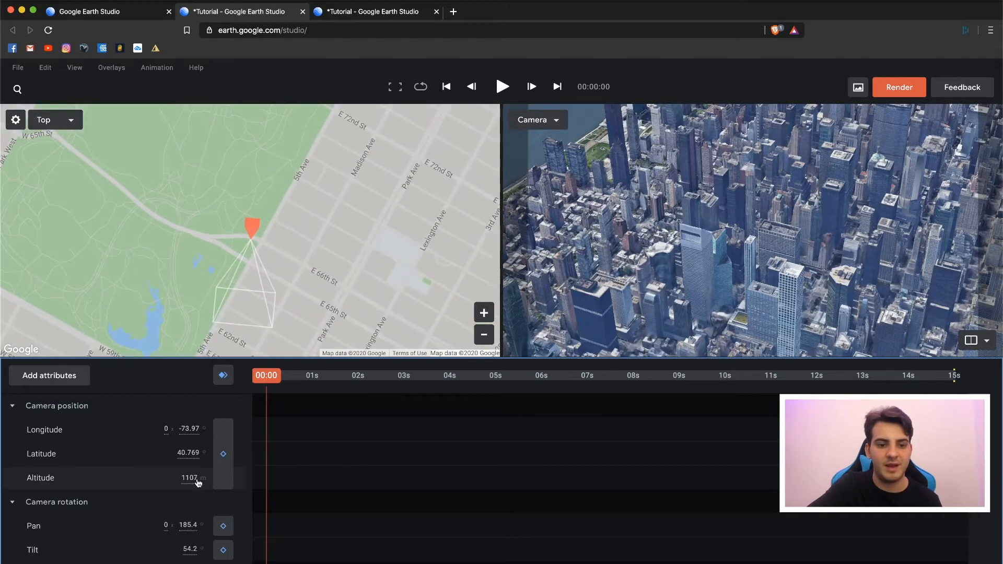
left_click_drag(198, 483, 94, 477)
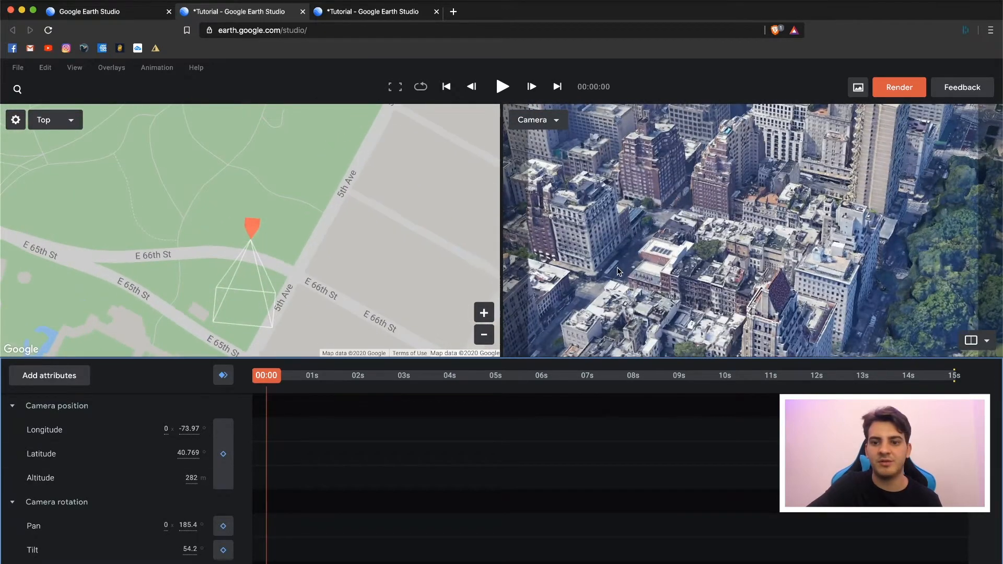
Reframe the camera on the plaza beside the park pond at 325 m altitude and 57.6° tilt, and keyframe position, pan and tilt at 0 s.
left_click_drag(618, 271, 703, 320)
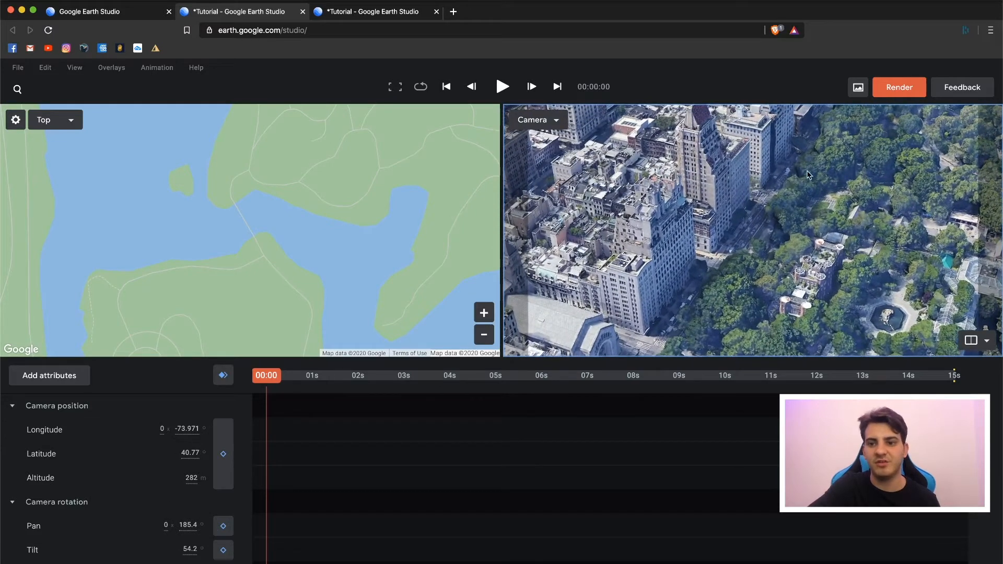
scroll(745, 252, "down", 5)
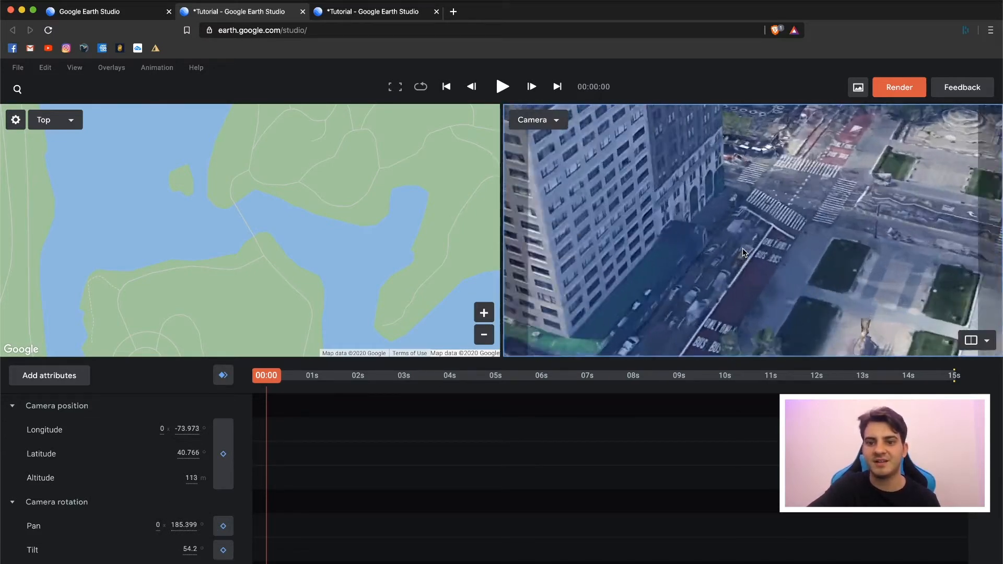
scroll(745, 253, "up", 5)
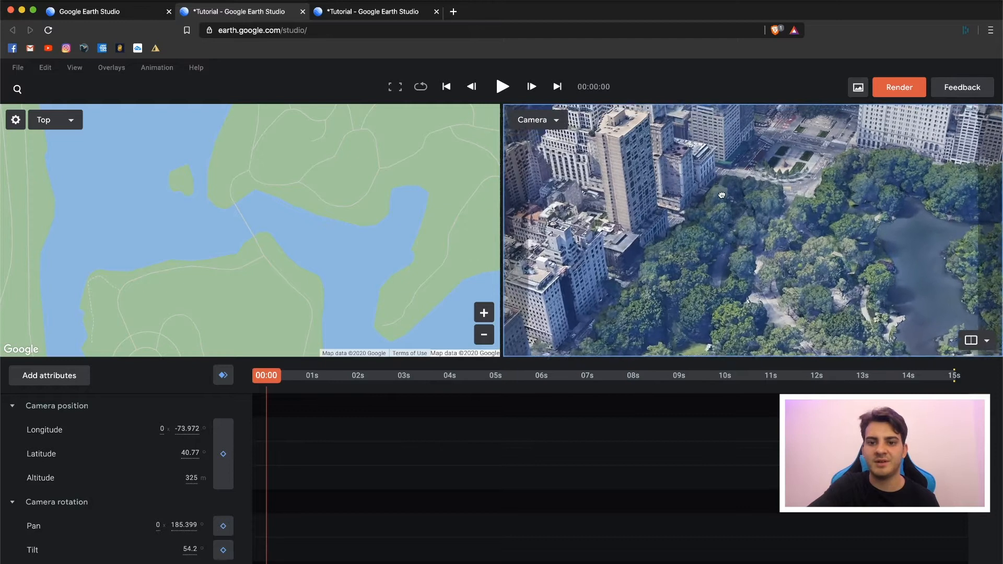
left_click_drag(722, 195, 720, 211)
left_click_drag(190, 550, 211, 554)
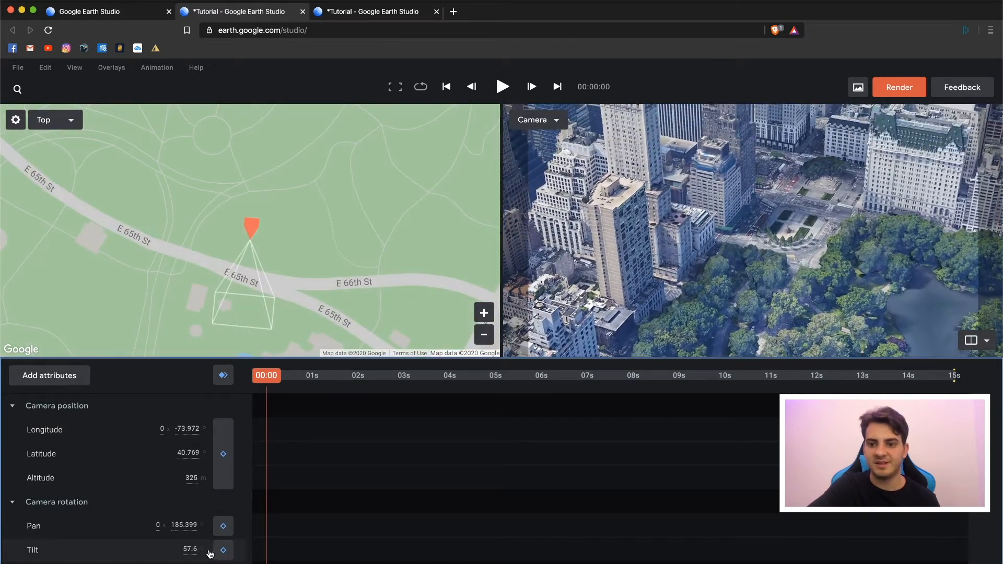
left_click(223, 478)
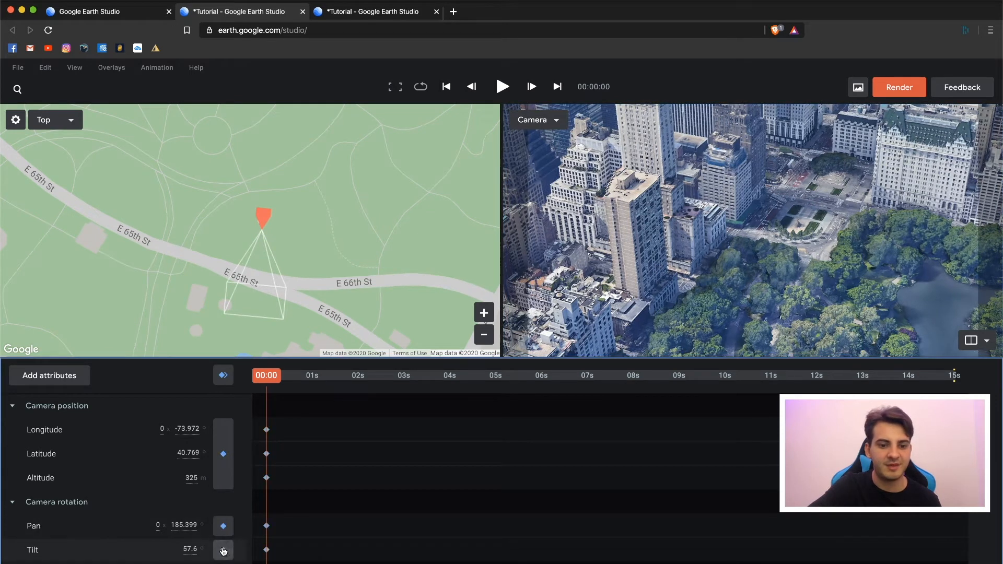
At the 15-second mark, set the camera pan to 170.599° and the tilt to 62.7°.
left_click_drag(311, 392, 681, 396)
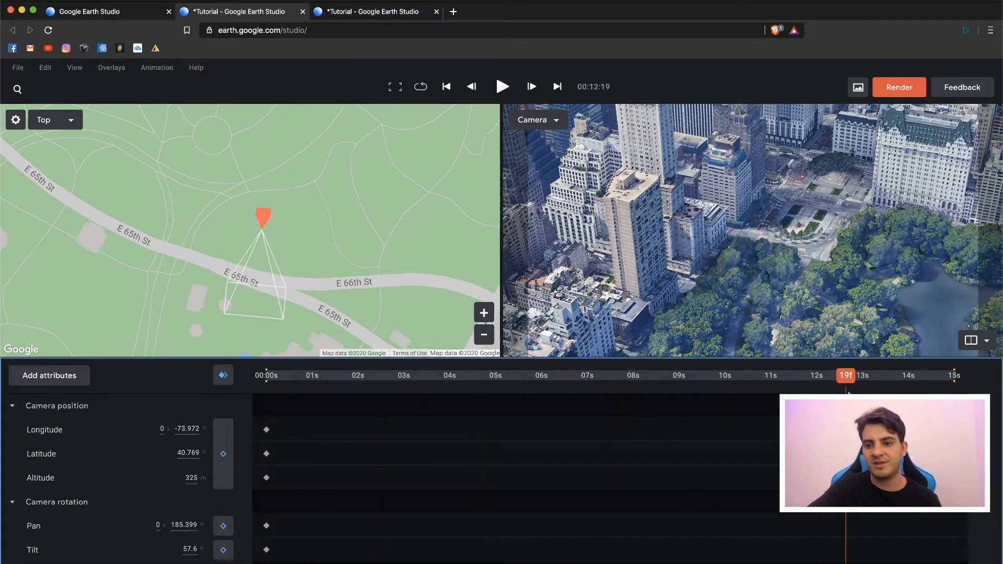
left_click_drag(178, 527, 109, 545)
left_click_drag(190, 550, 216, 547)
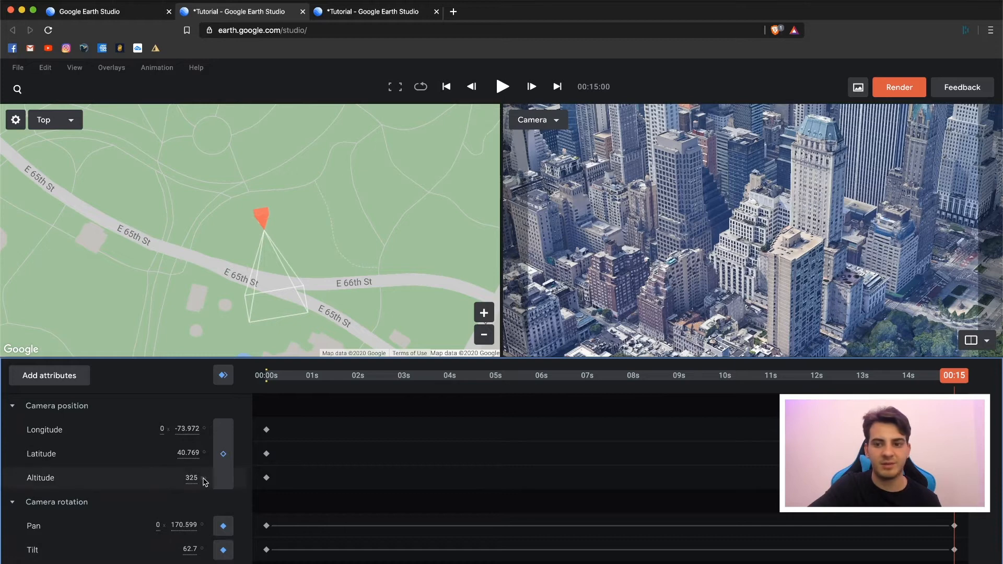
Move the end camera to 185 m altitude and longitude -73.975, tilt it to 76°, and keyframe its position at 15 s.
mouse_move(197, 480)
left_mouse_down()
mouse_move(172, 485)
mouse_move(190, 477)
mouse_move(182, 484)
left_mouse_up()
mouse_move(185, 431)
left_mouse_down()
mouse_move(249, 433)
mouse_move(23, 455)
left_mouse_up()
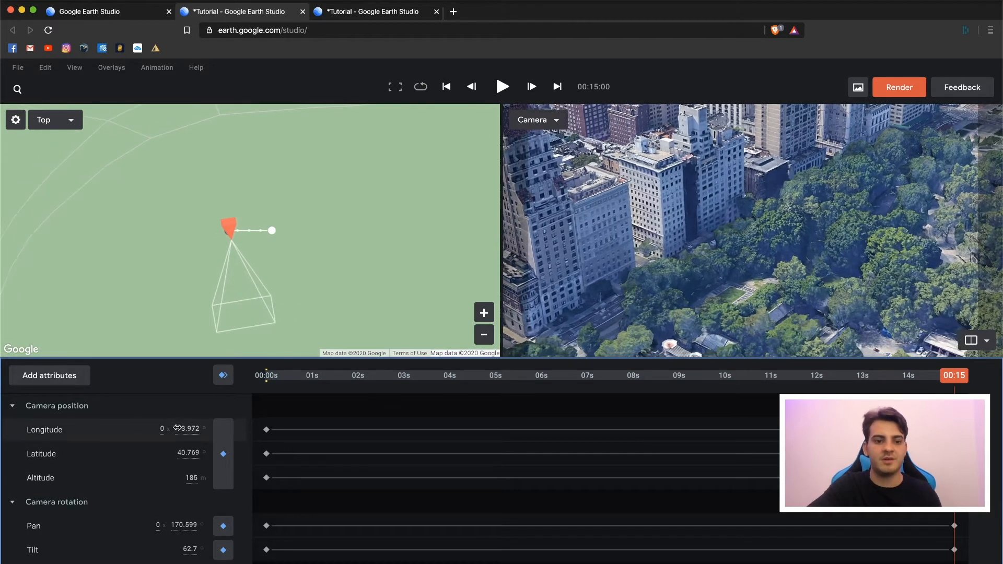
left_click_drag(178, 428, 52, 449)
mouse_move(714, 211)
left_mouse_down()
mouse_move(795, 216)
mouse_move(763, 222)
left_mouse_up()
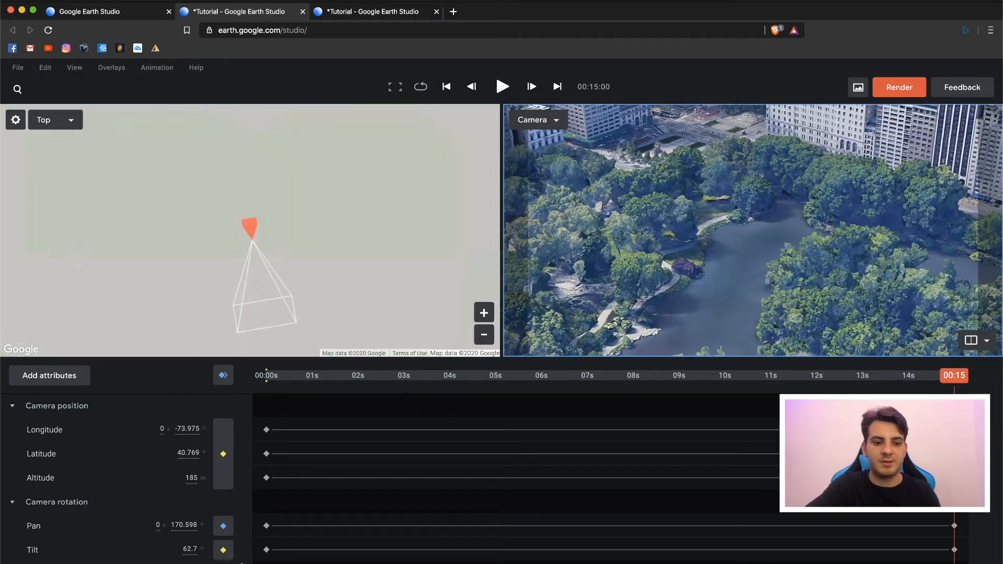
left_click_drag(188, 549, 259, 544)
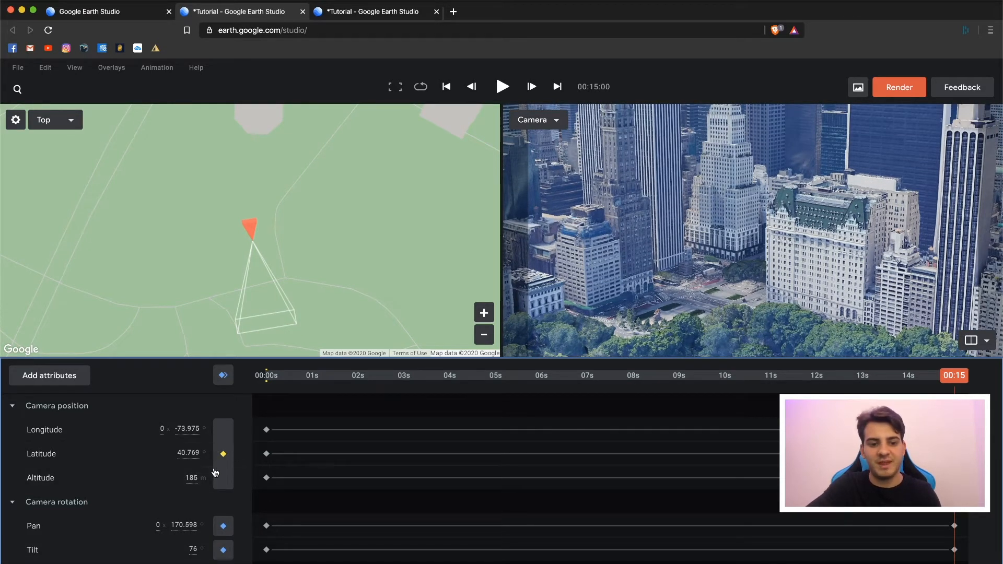
left_click(223, 454)
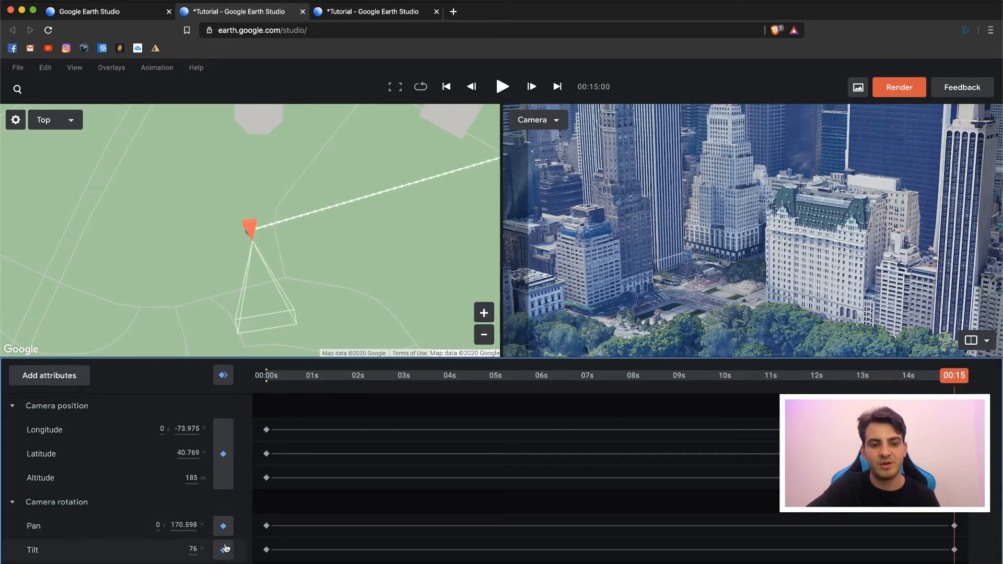
Play the camera animation from the beginning and pause it partway.
left_click_drag(753, 376, 256, 373)
key("space")
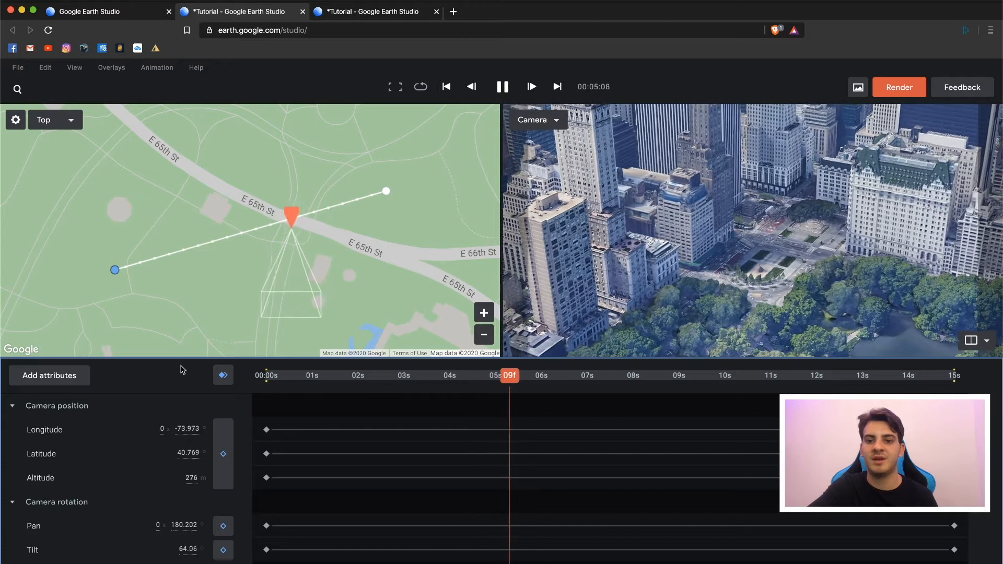
key("space")
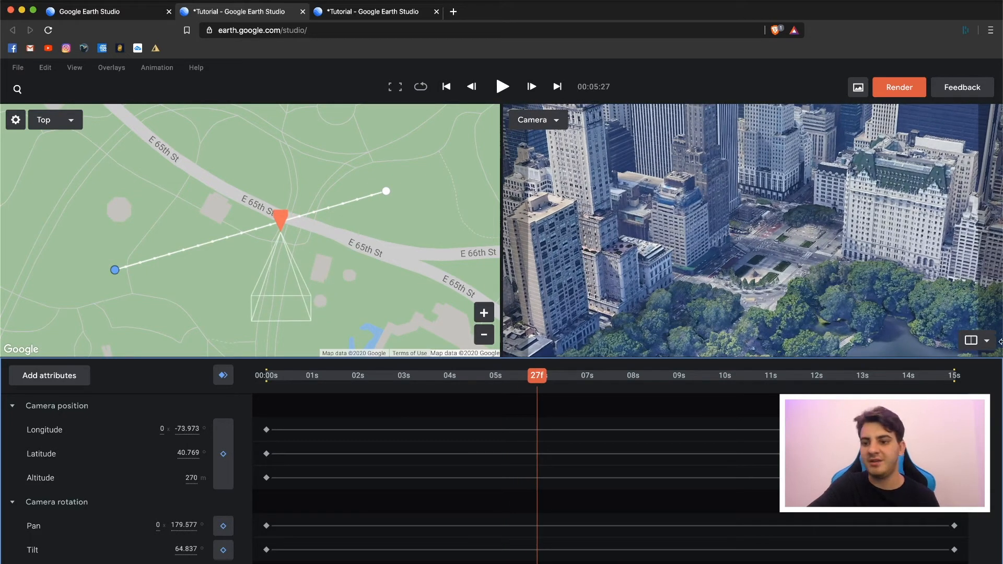
Preview the single-view layout and the camera path's North view, restoring the two-view layout with the Top view.
left_click(972, 339)
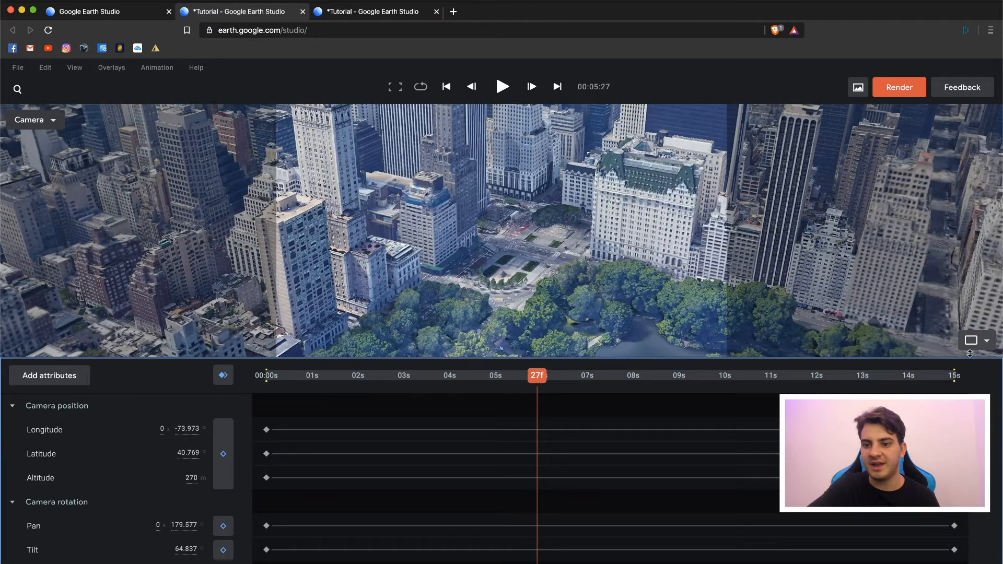
left_click(975, 387)
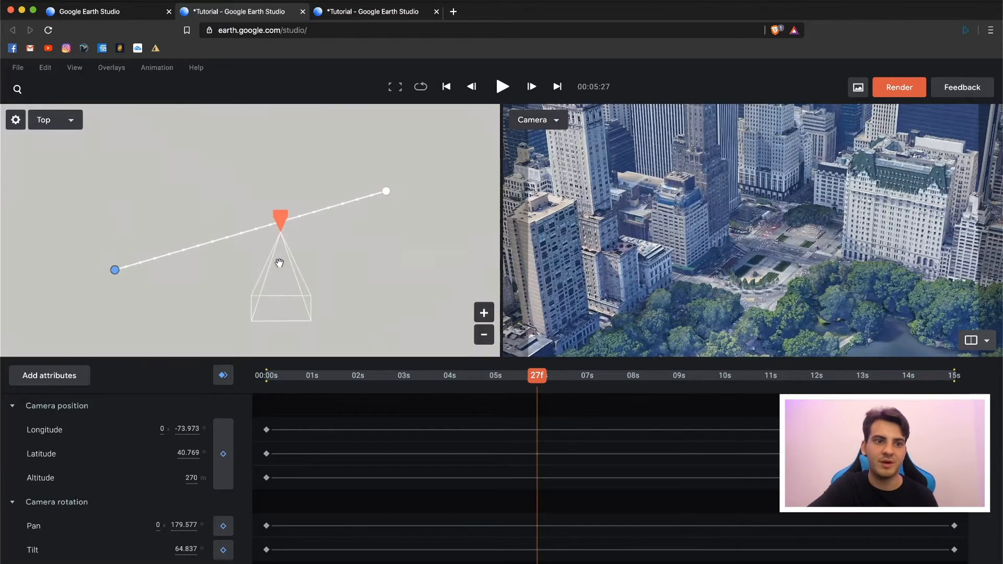
left_click(78, 125)
left_click(59, 191)
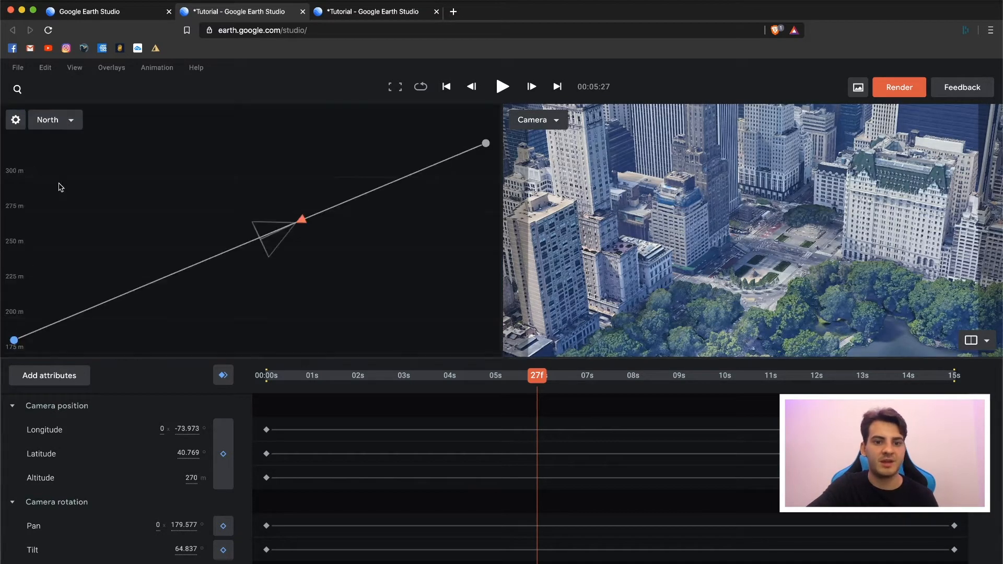
left_click(69, 128)
left_click(63, 216)
left_click(63, 122)
left_click(57, 169)
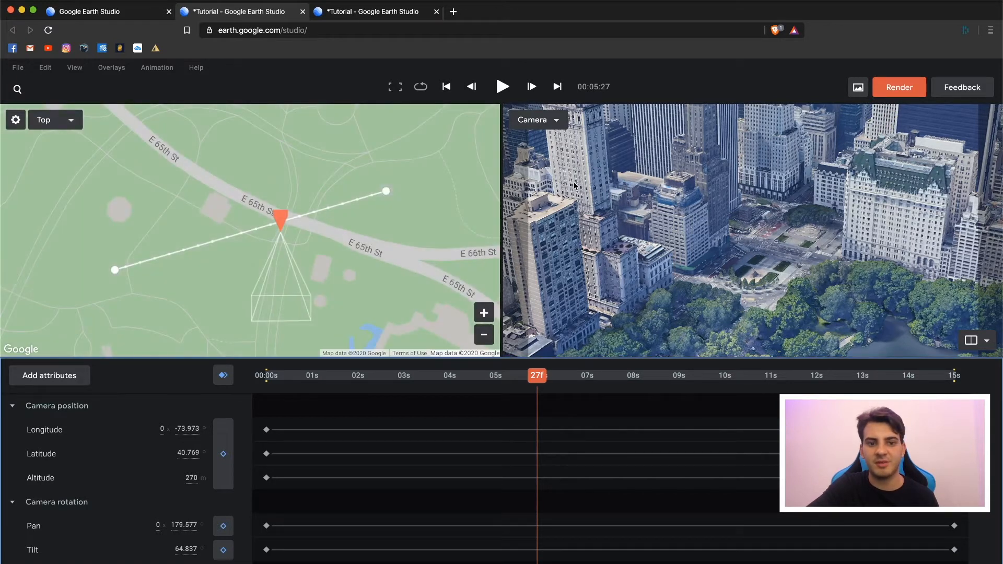
Apply Ease out to the camera's start keyframes at 0 s and Ease in to its end keyframes at 15 s.
key("space")
key("space")
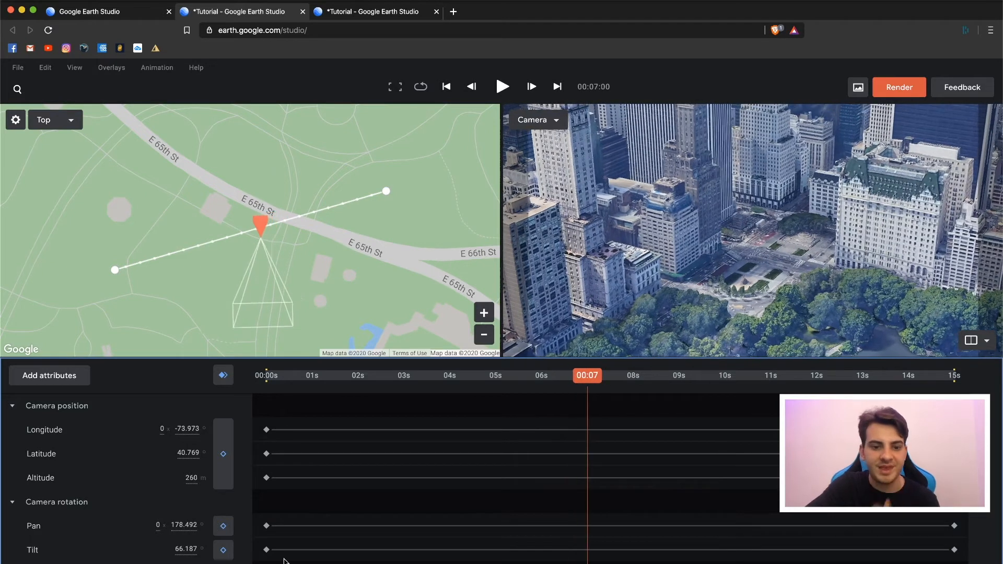
left_click_drag(283, 415, 247, 520)
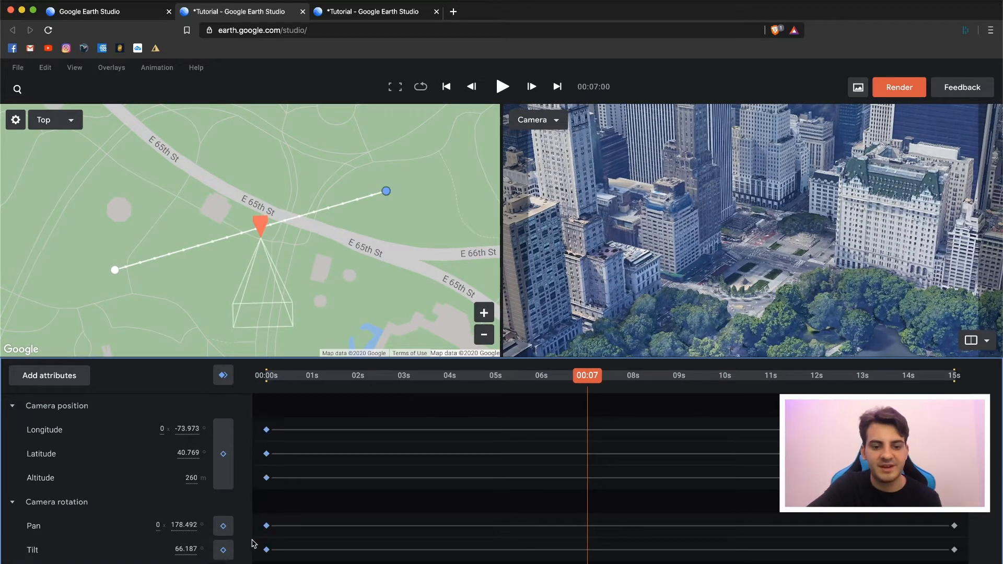
right_click(267, 527)
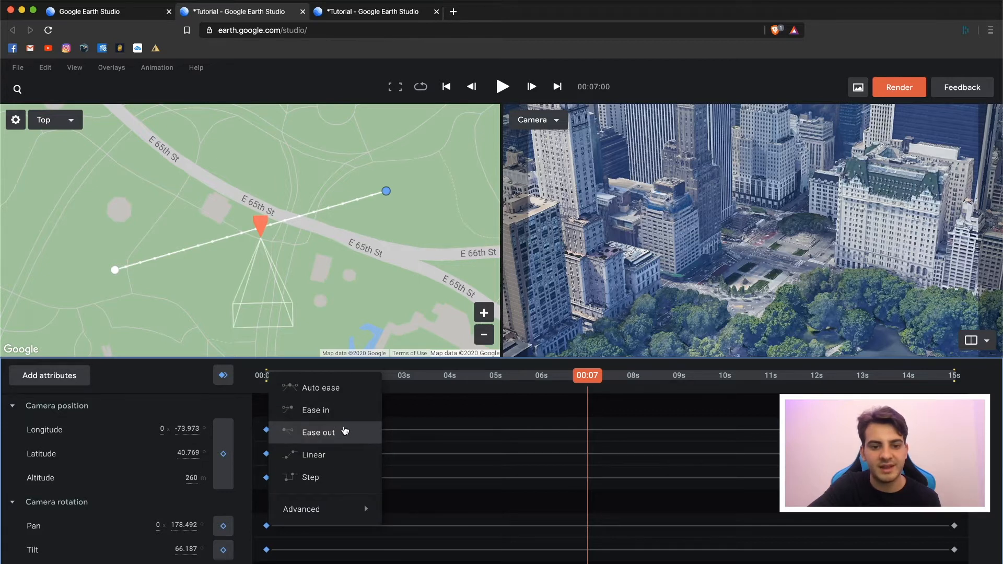
left_click(345, 431)
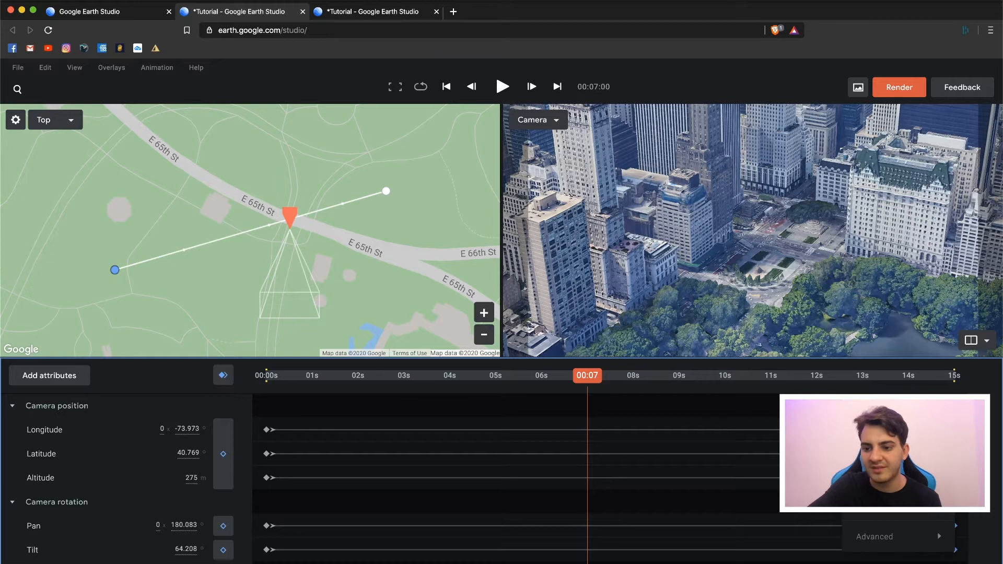
left_click(889, 465)
left_click(380, 415)
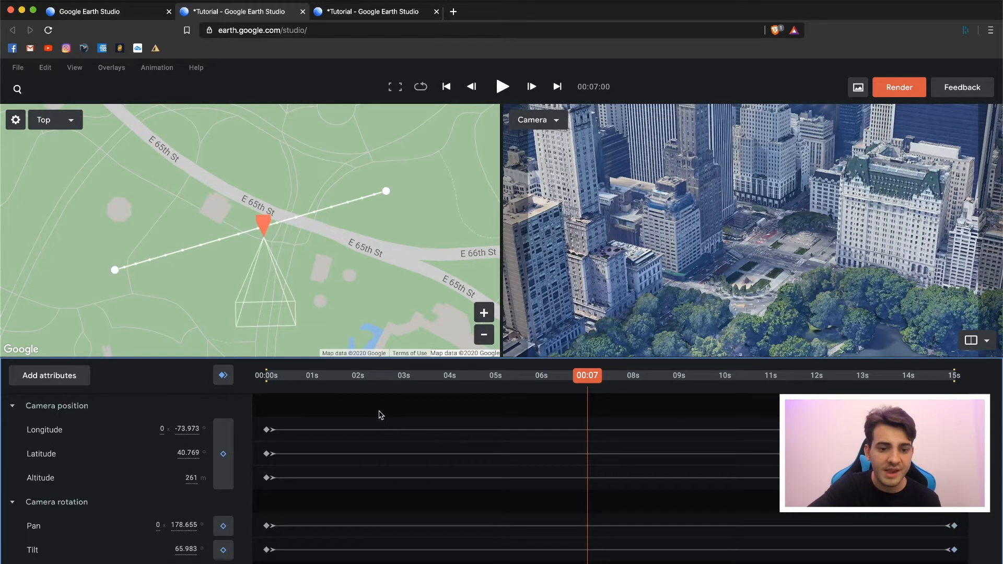
Examine the Longitude animation curve and the handle of its start keyframe, restoring the keyframe timeline.
left_click(59, 433)
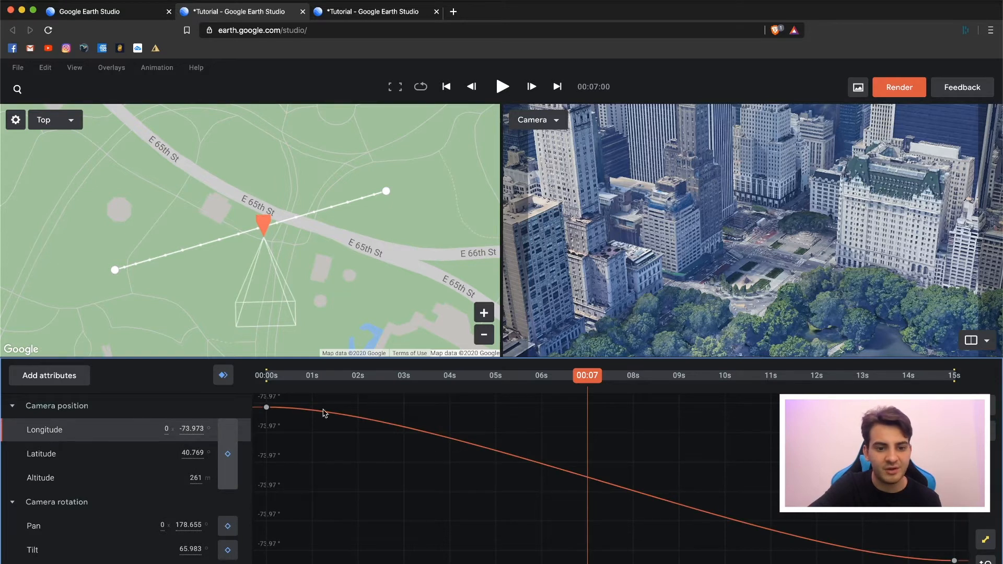
left_click(267, 408)
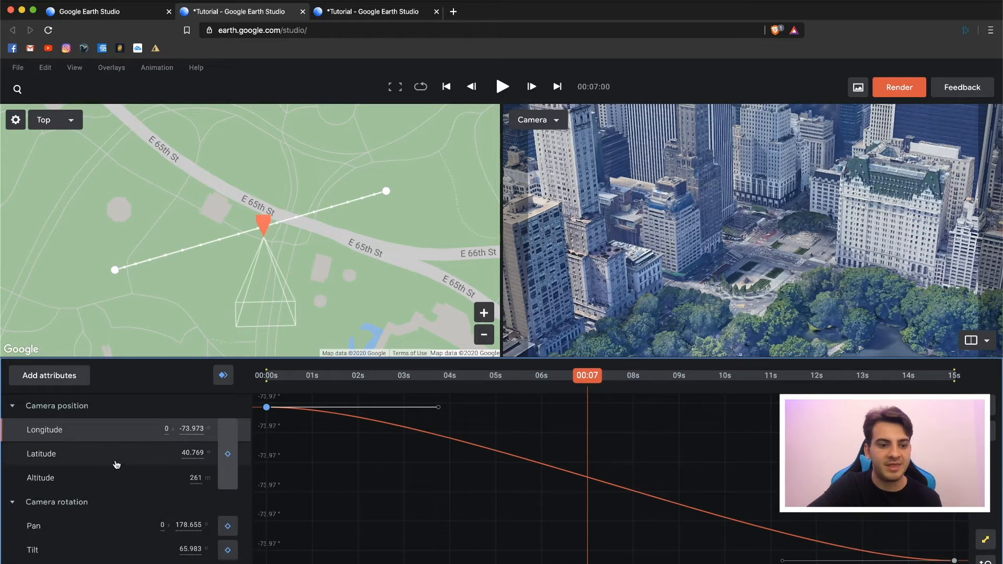
left_click(139, 429)
At 00:07:05, move the camera north-west off the straight path, keyframe its position, and adjust the keyframe's handle to curve the path.
mouse_move(585, 395)
left_mouse_down()
mouse_move(486, 387)
mouse_move(616, 387)
mouse_move(598, 388)
left_mouse_up()
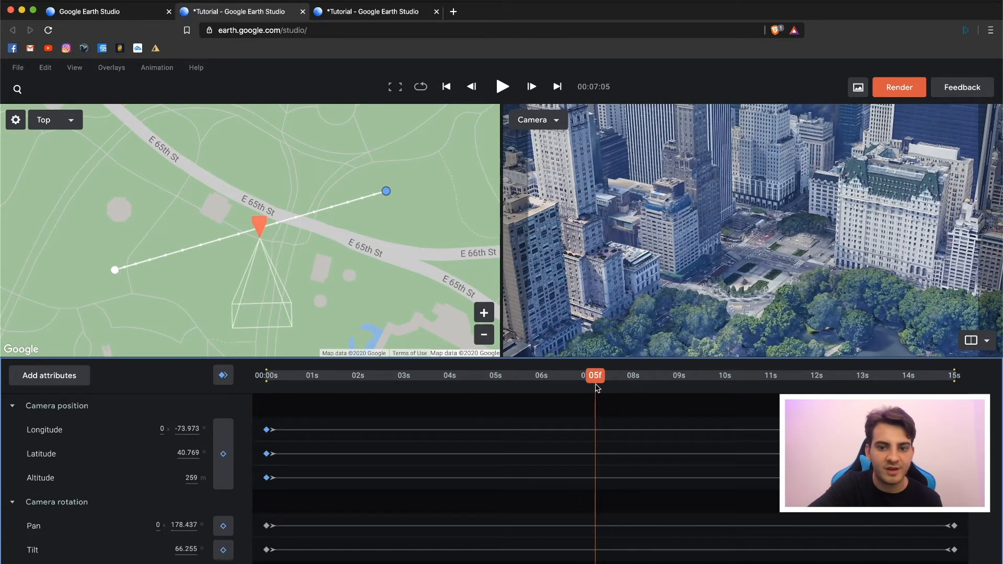
left_click_drag(260, 225, 242, 188)
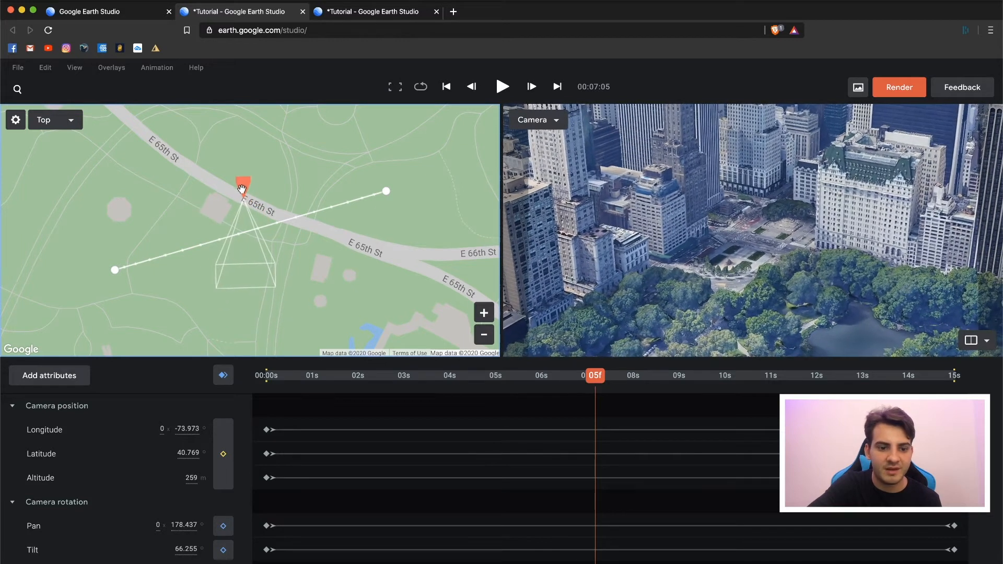
left_click(223, 453)
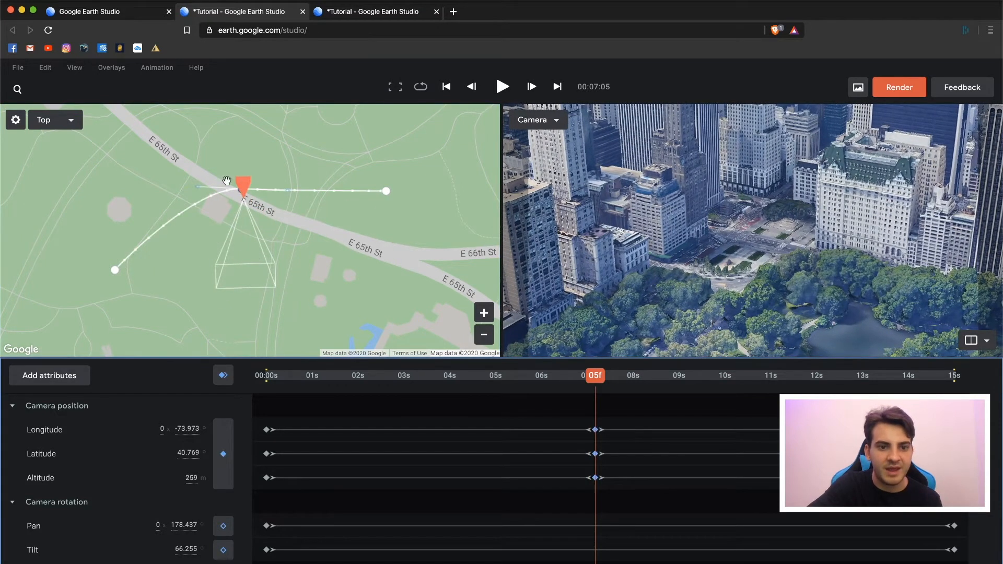
mouse_move(197, 186)
left_mouse_down()
mouse_move(185, 207)
mouse_move(124, 222)
mouse_move(169, 215)
left_mouse_up()
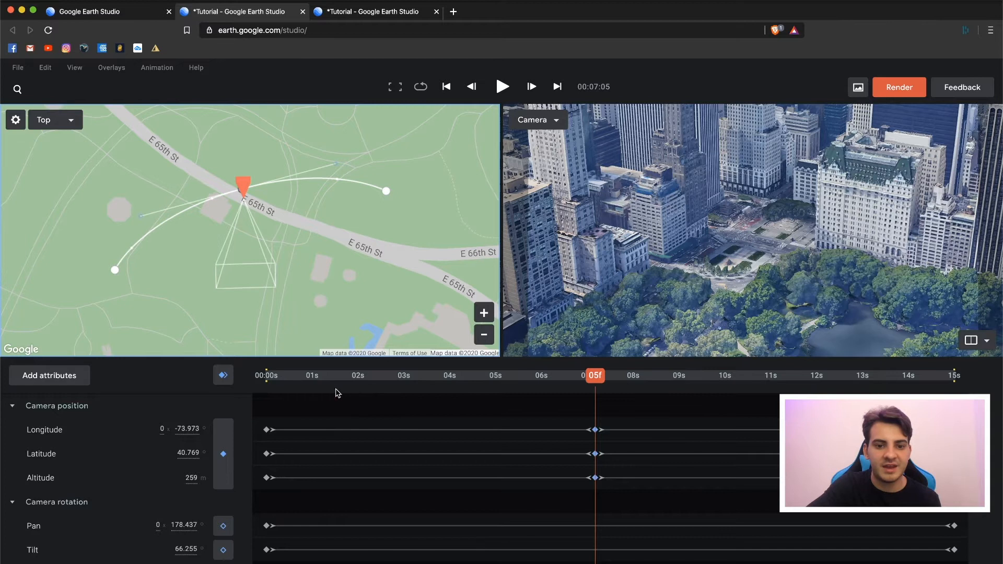
Play the curved camera flight from the start, replay its opening, and scrub to 00:07:18.
left_click_drag(336, 390, 225, 390)
key("space")
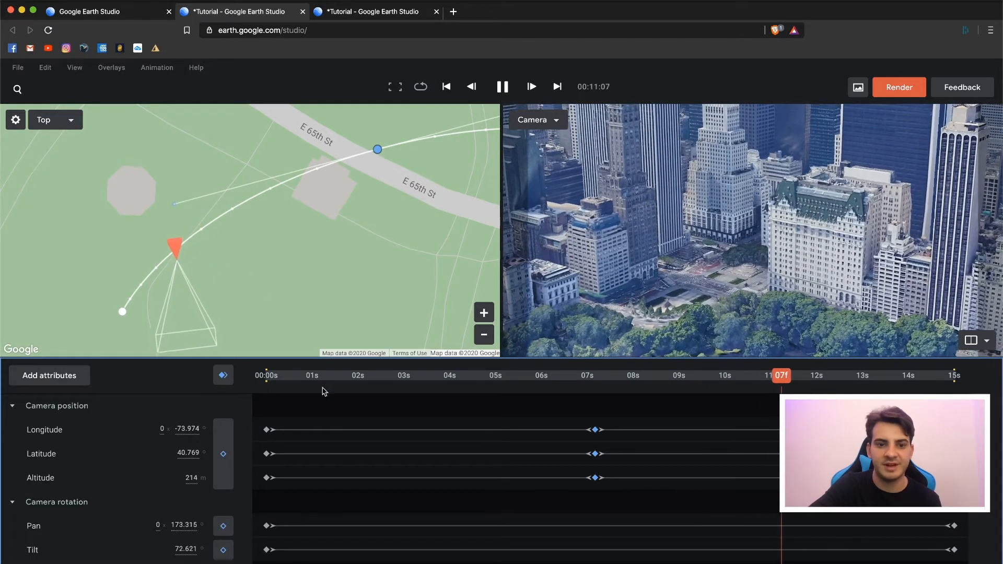
left_click(299, 377)
key("space")
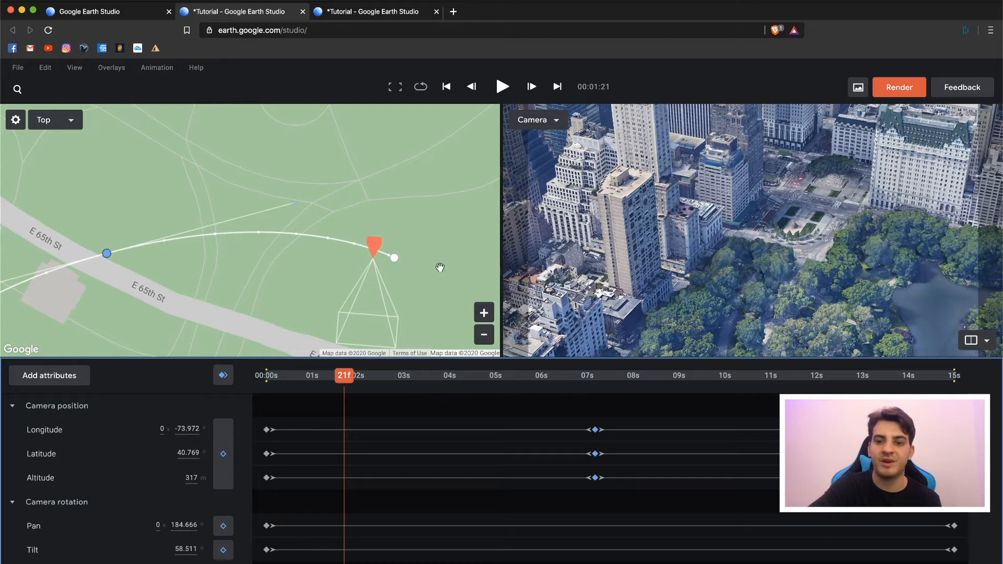
left_click_drag(485, 377, 614, 376)
left_click(75, 68)
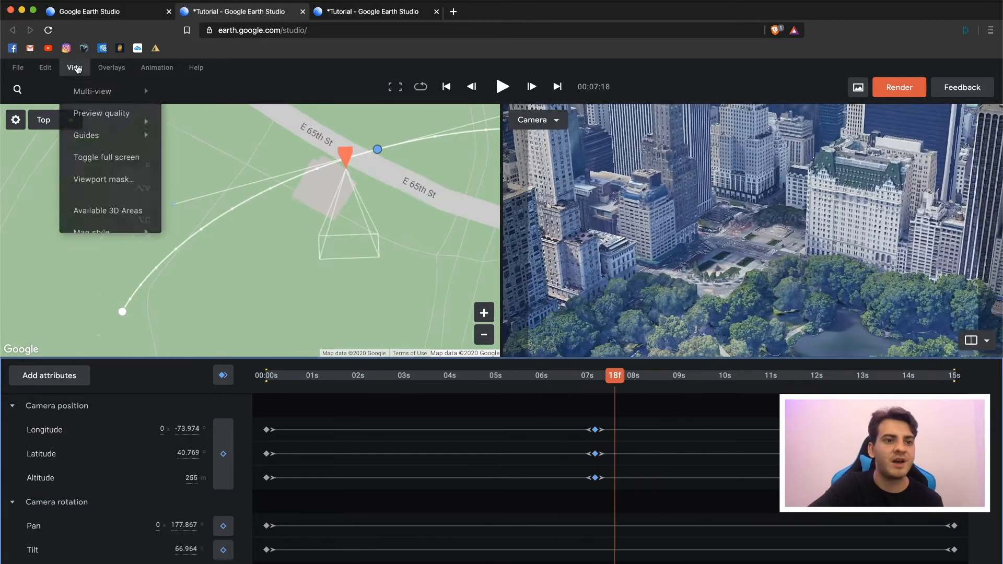
mouse_move(116, 122)
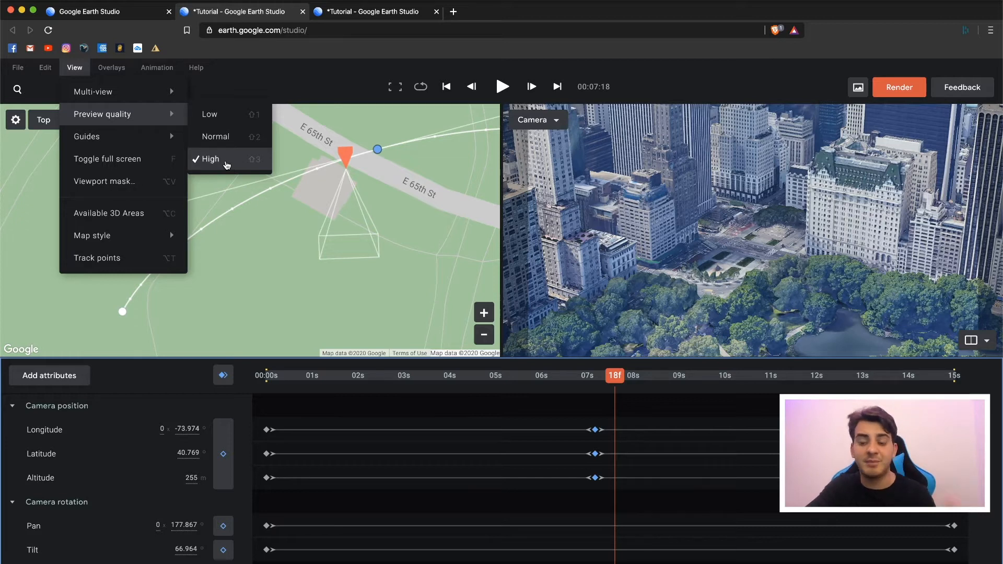
mouse_move(145, 143)
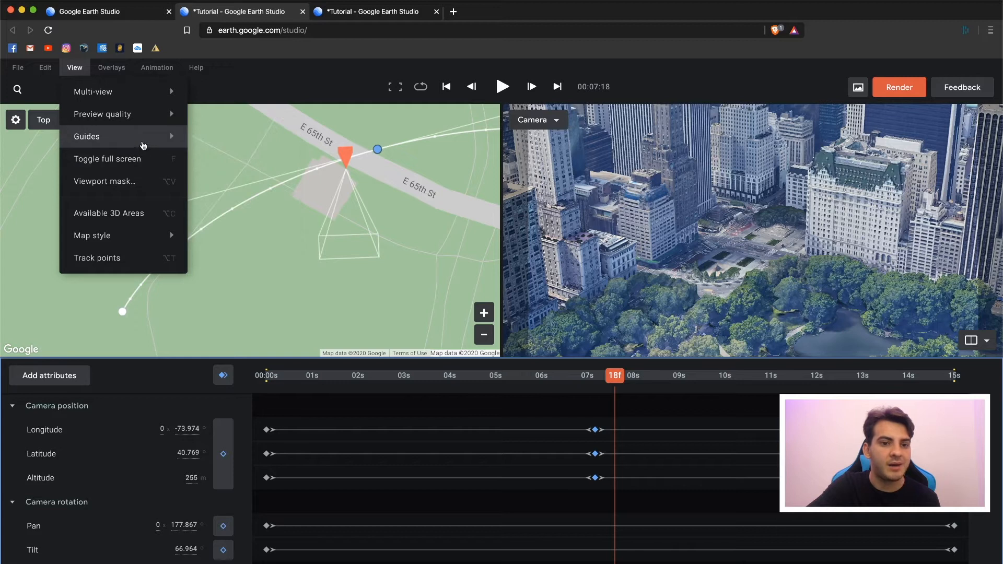
left_click(244, 169)
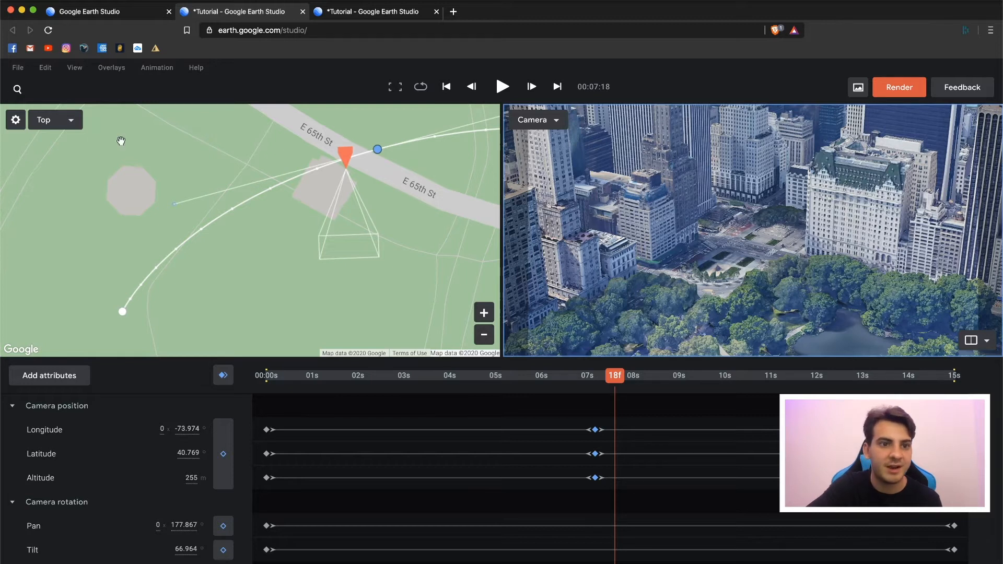
Switch the map style to Exploration and scrub the flight back to 00:06:27 to check the place labels.
left_click(75, 68)
mouse_move(116, 236)
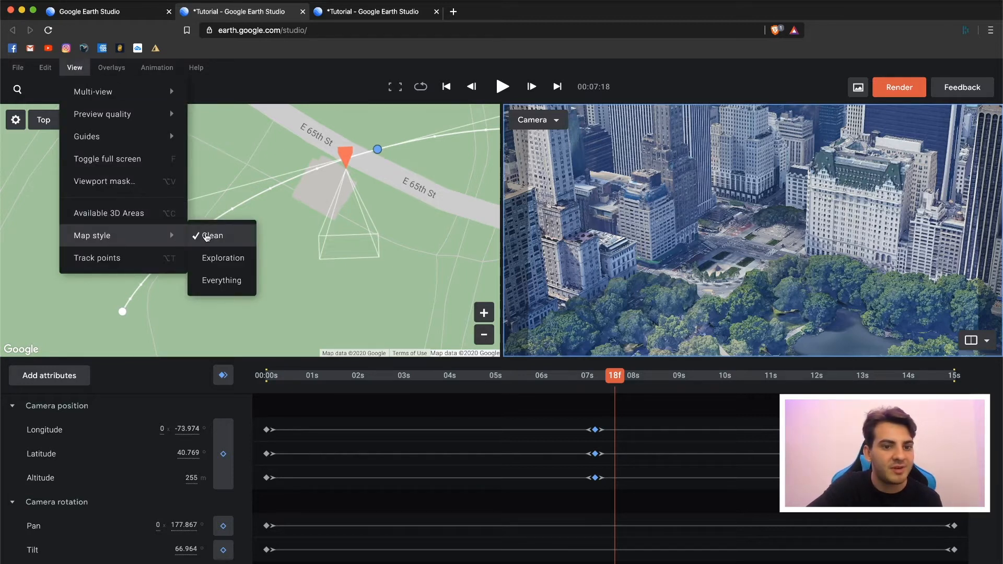
left_click(225, 258)
left_click_drag(657, 380, 583, 387)
Switch the map style to Everything.
left_click(112, 68)
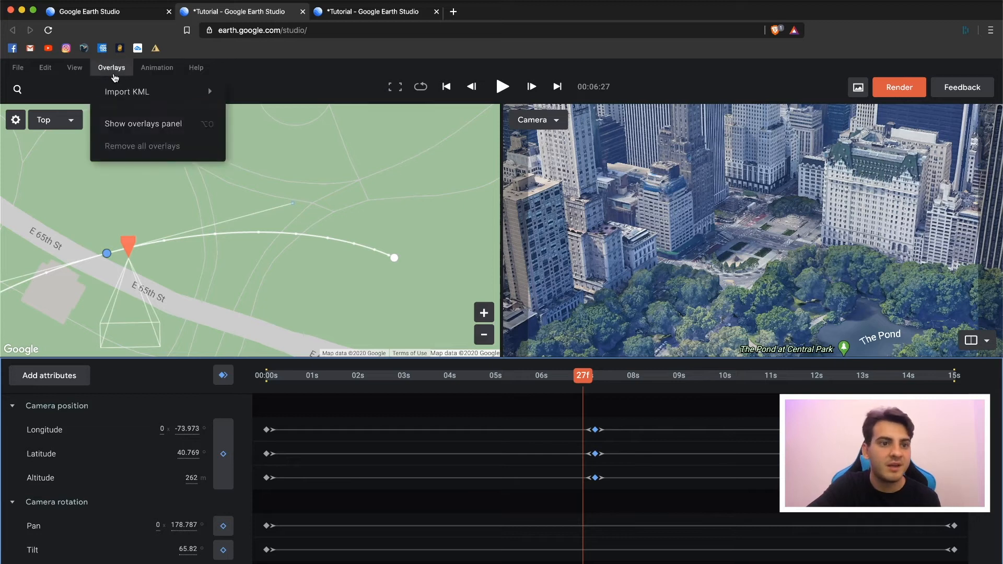
mouse_move(86, 74)
mouse_move(141, 236)
left_click(203, 272)
Play the flight from the start and again from about 8 s with all map labels shown, pausing at 00:10:01.
left_click_drag(590, 383, 266, 385)
key("space")
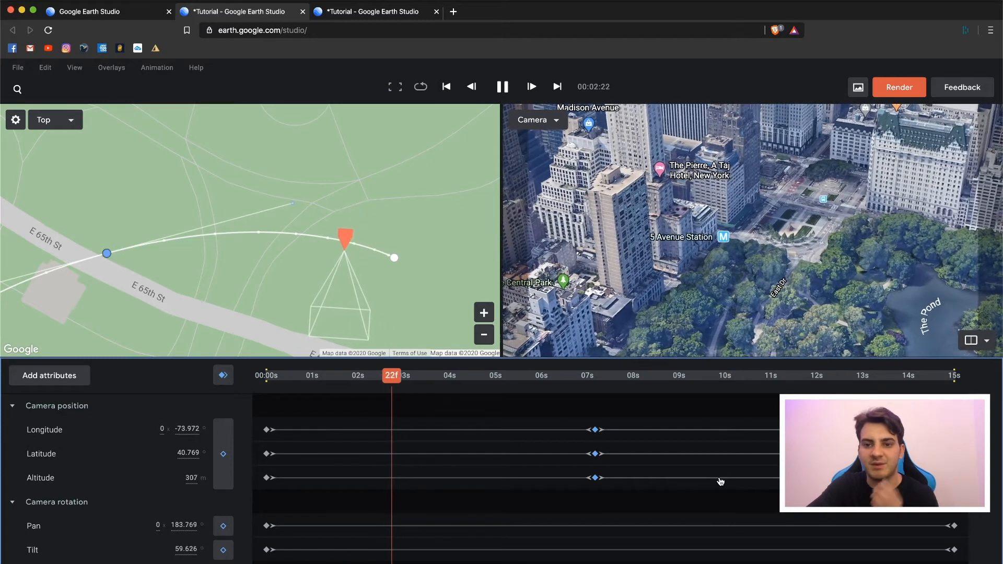
left_click_drag(521, 384, 641, 386)
key("space")
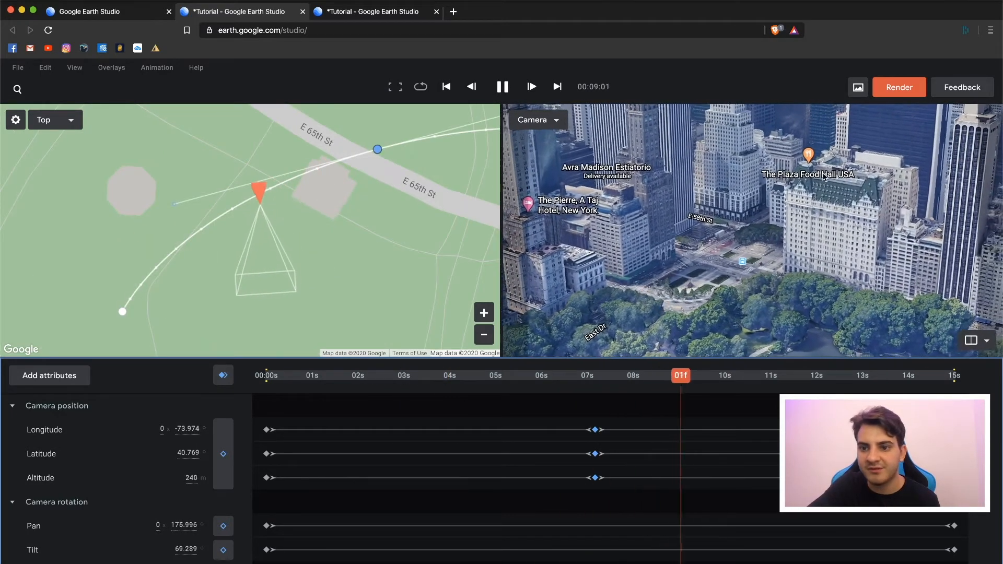
key("space")
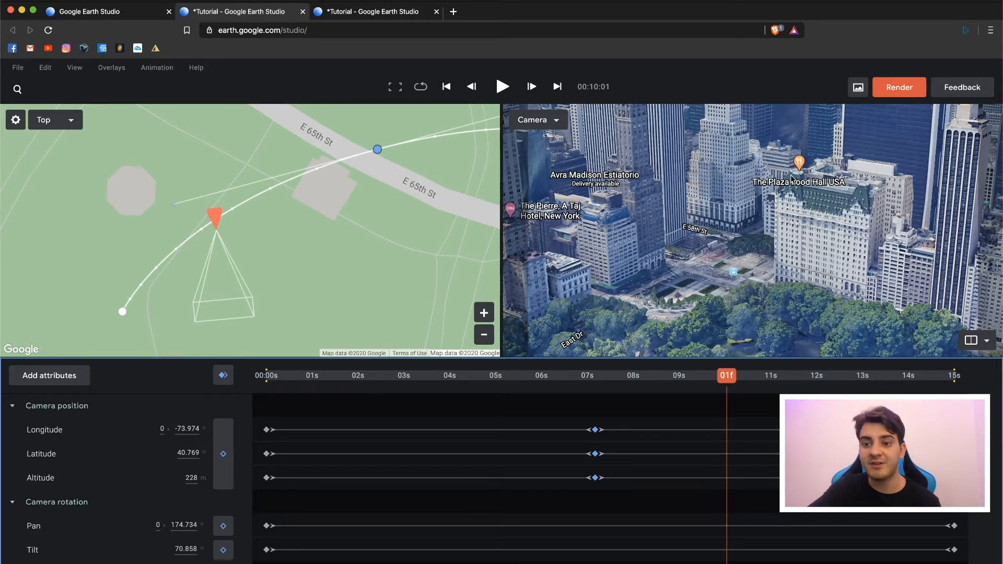
Set the map style back to Clean.
left_click(111, 68)
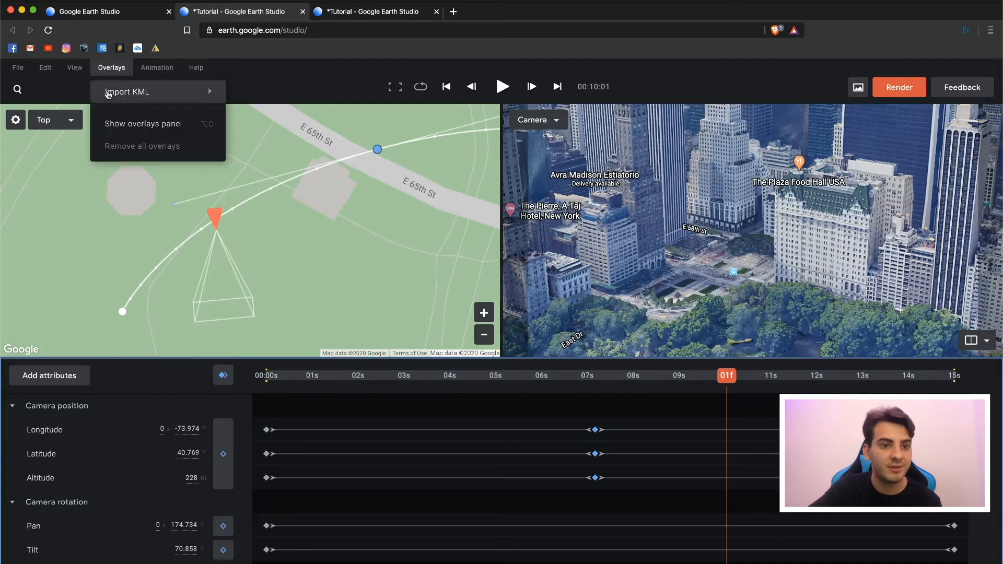
mouse_move(126, 239)
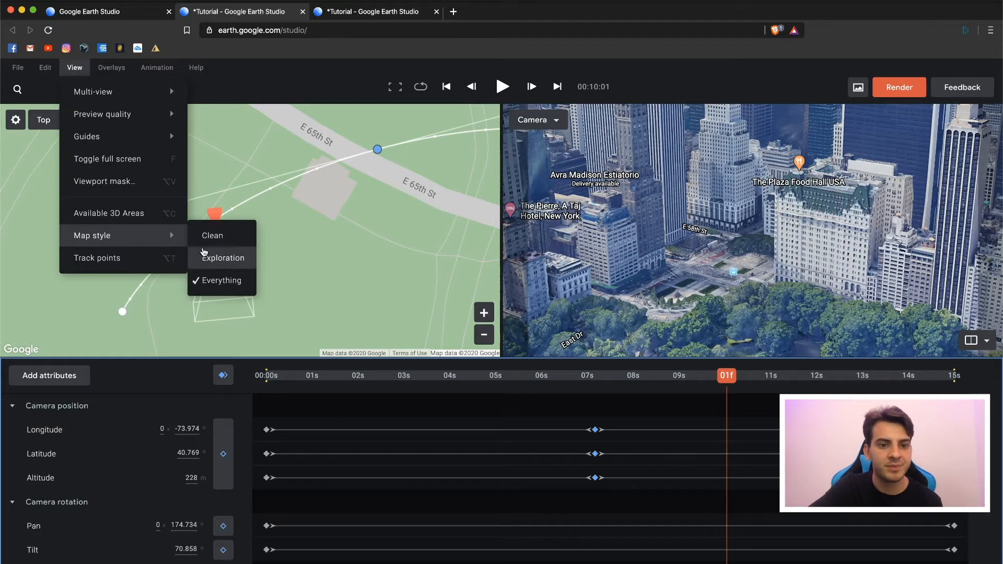
left_click(212, 235)
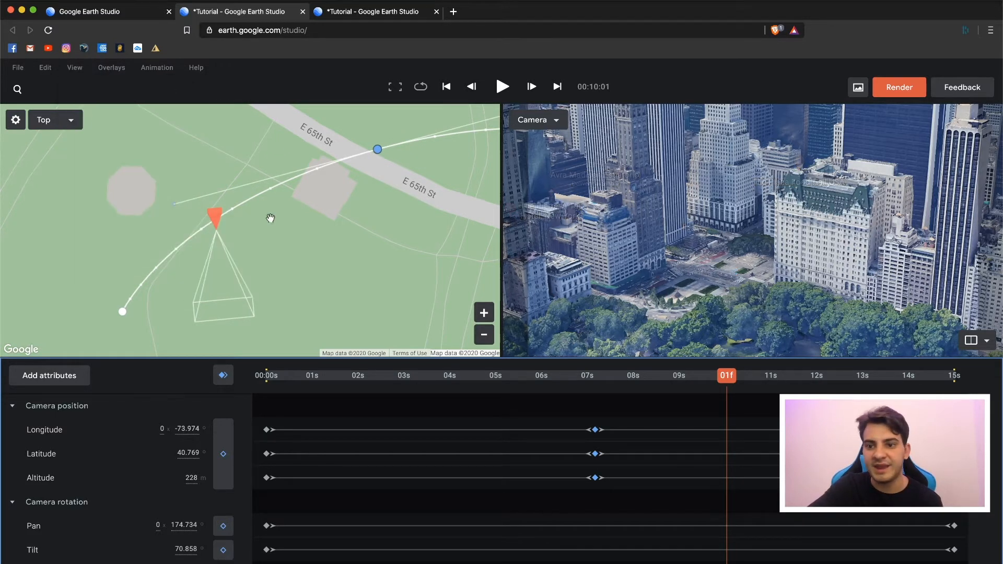
Set a track point on the green-roofed hotel building in the camera view, scrub to 00:03:22, and close the track points list.
right_click(798, 177)
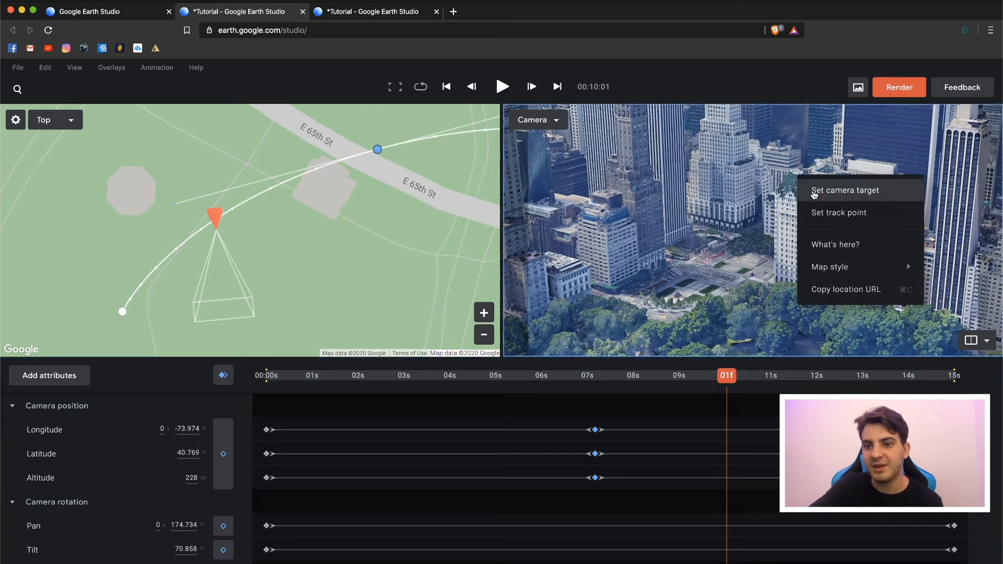
left_click(821, 212)
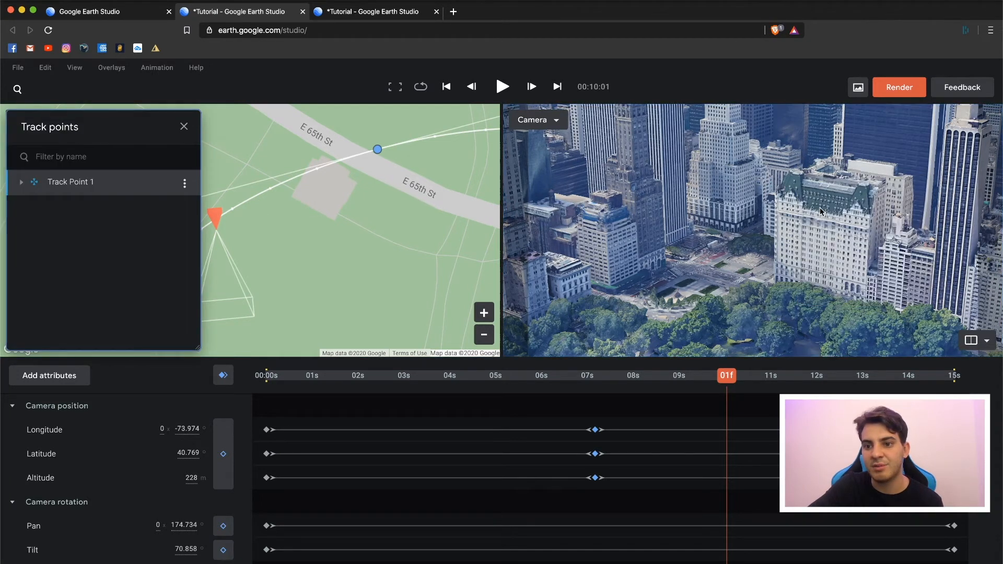
left_click_drag(722, 381, 440, 434)
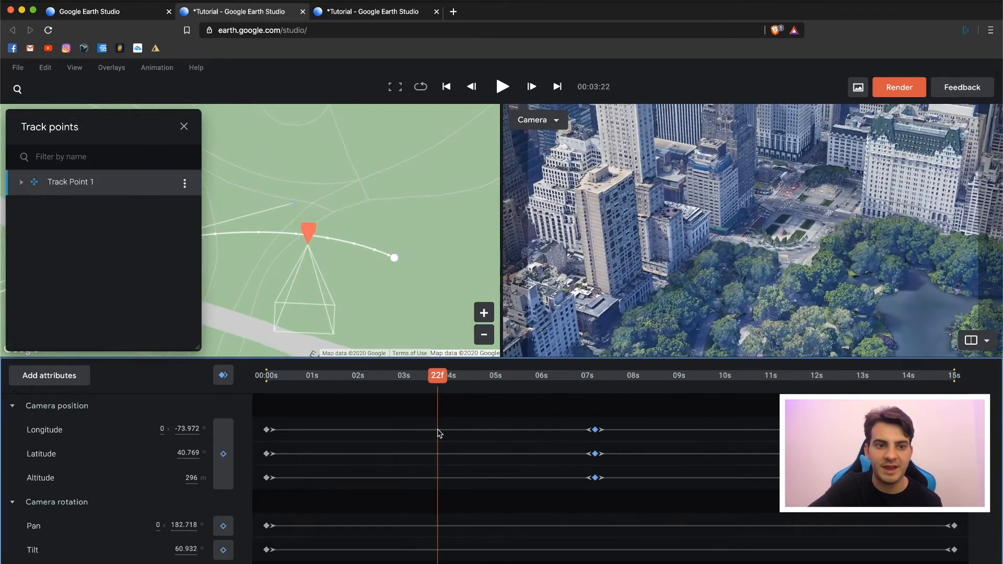
left_click(183, 127)
Locate the new track point on the Top view map, south of the camera path near W 59th St.
left_click_drag(209, 307, 273, 166)
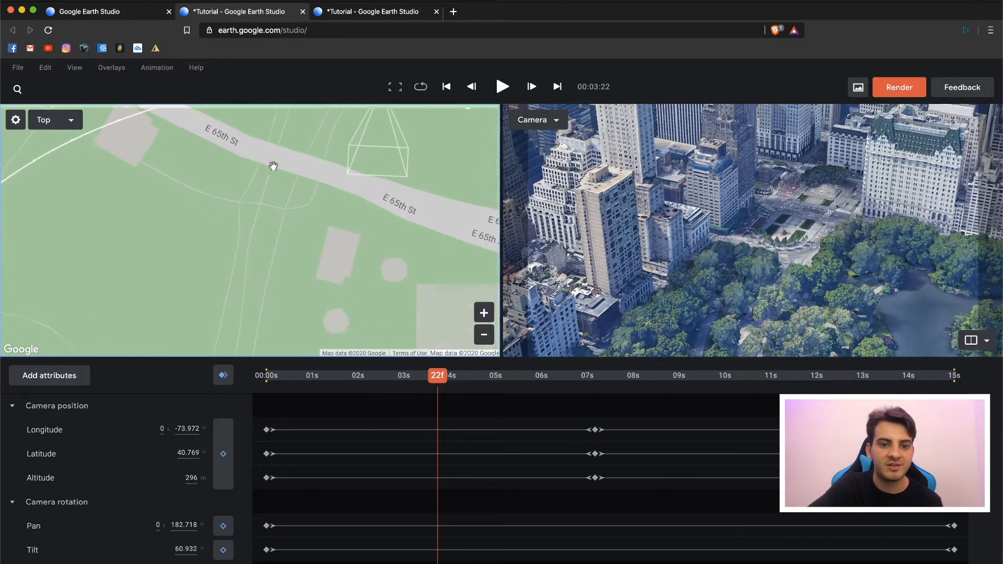
scroll(272, 163, "down", 3)
left_click_drag(278, 307, 298, 193)
scroll(297, 196, "down", 3)
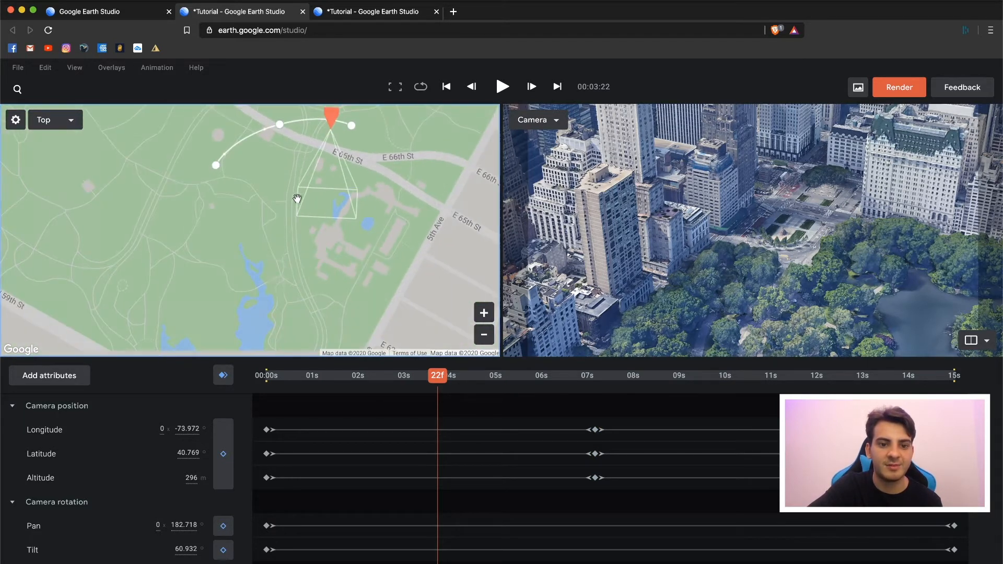
left_click_drag(276, 273, 282, 176)
scroll(271, 272, "down", 3)
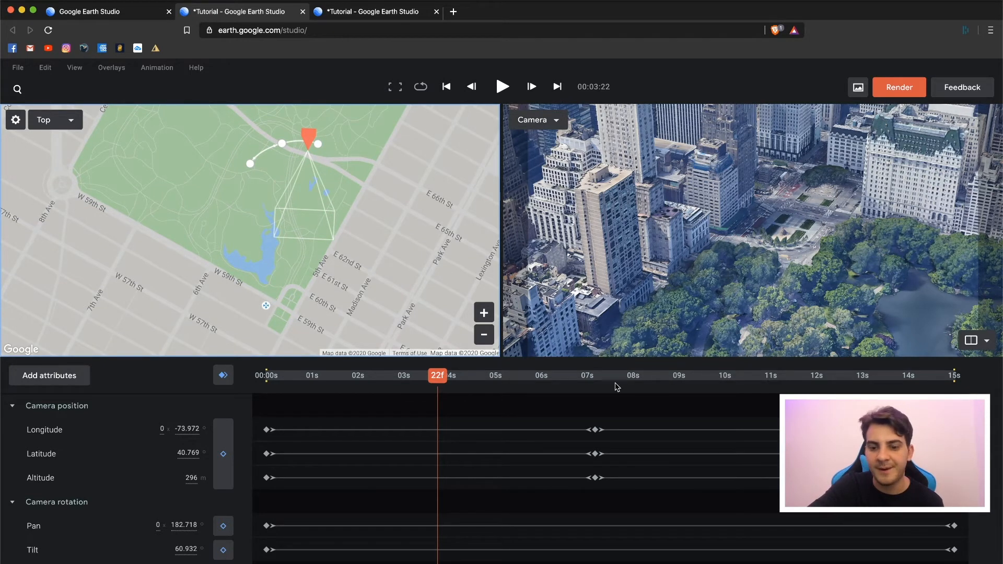
right_click(841, 163)
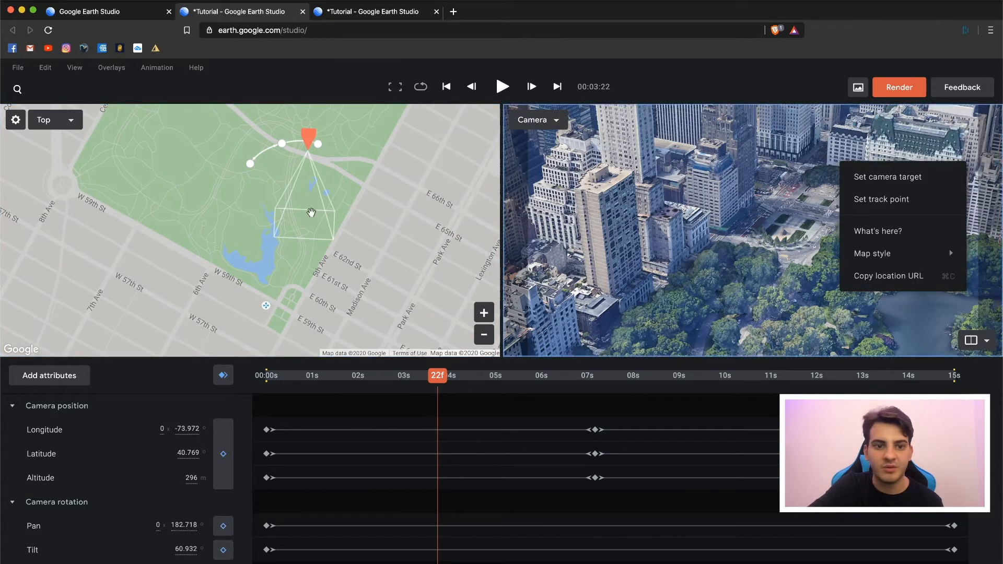
right_click(203, 193)
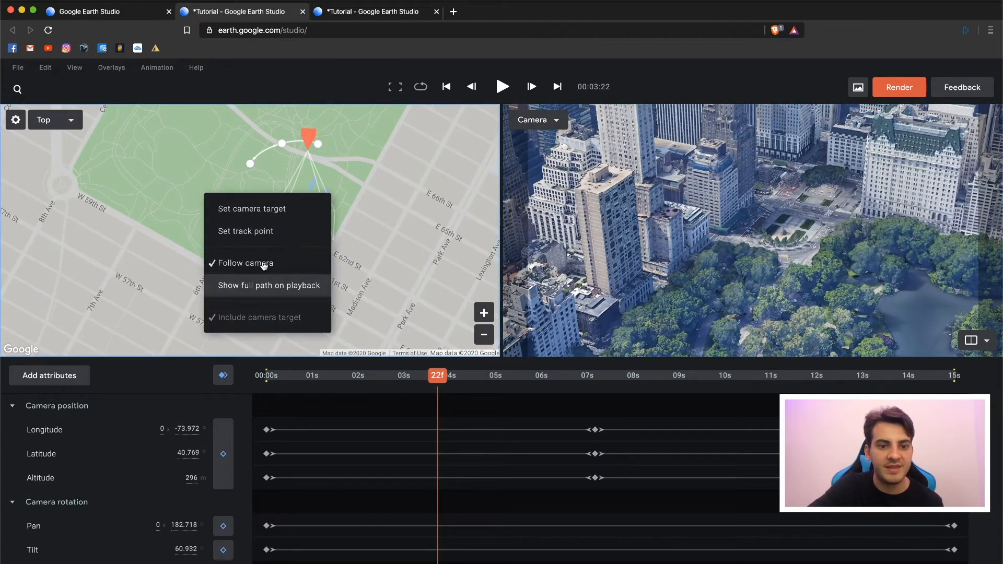
left_click(265, 237)
Scrub the flight to 00:07:17 and open the project's render settings.
left_click_drag(340, 383, 613, 384)
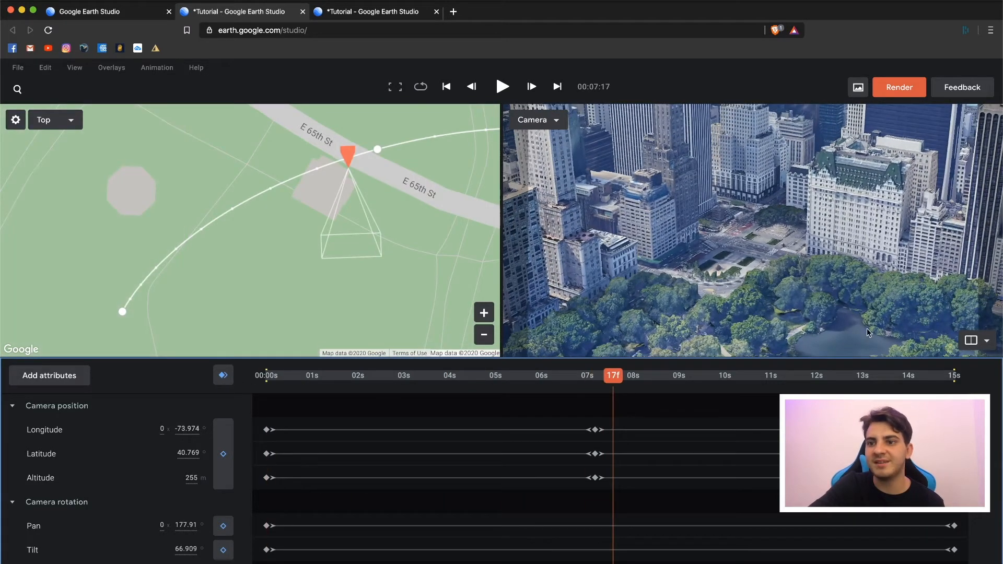
left_click(887, 85)
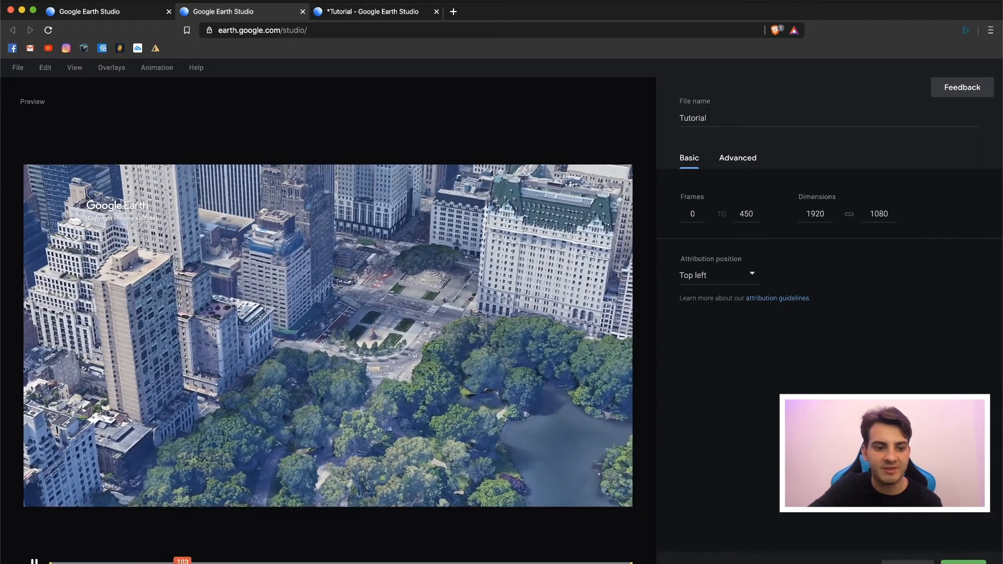
Pause the preview and set 3D tracking data to After Effects (.jsx), texture quality to High and map style to Clean.
key("space")
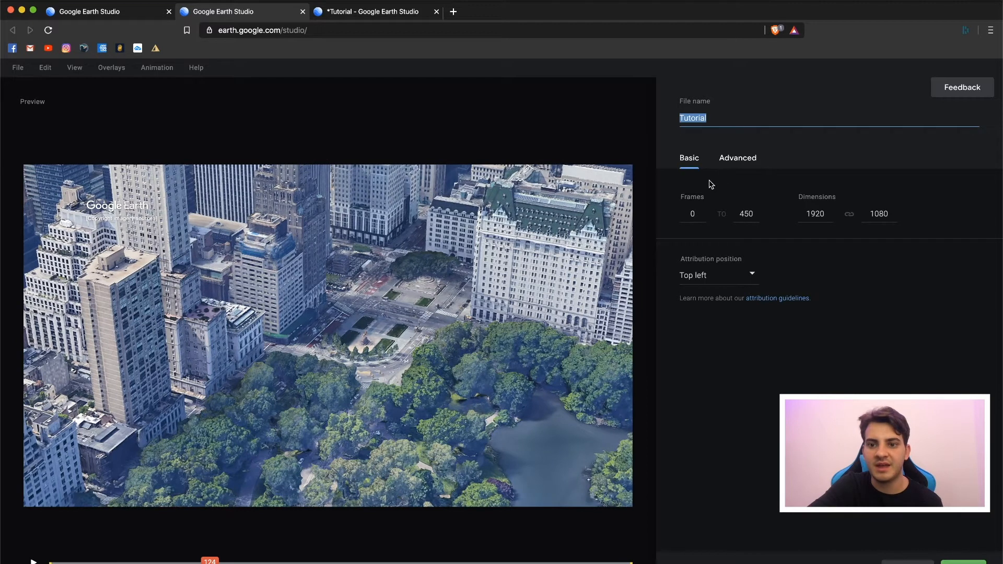
left_click(735, 163)
left_click(724, 215)
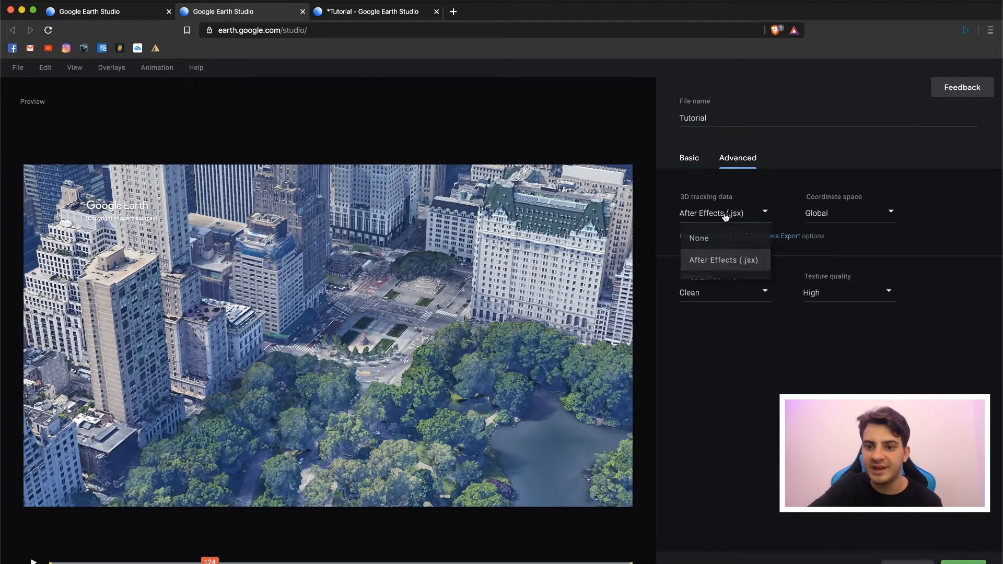
left_click(728, 263)
left_click(820, 294)
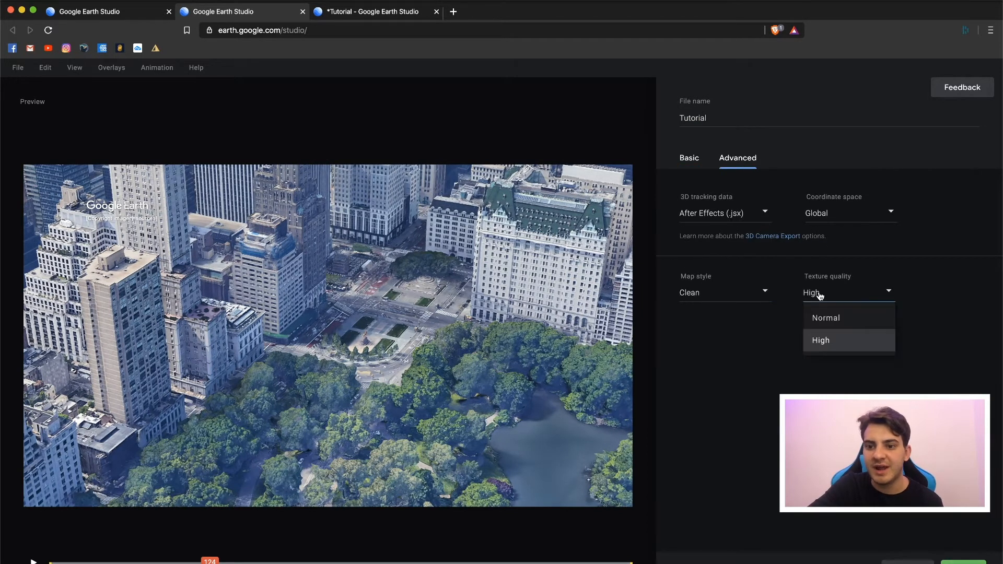
left_click(824, 336)
left_click(728, 301)
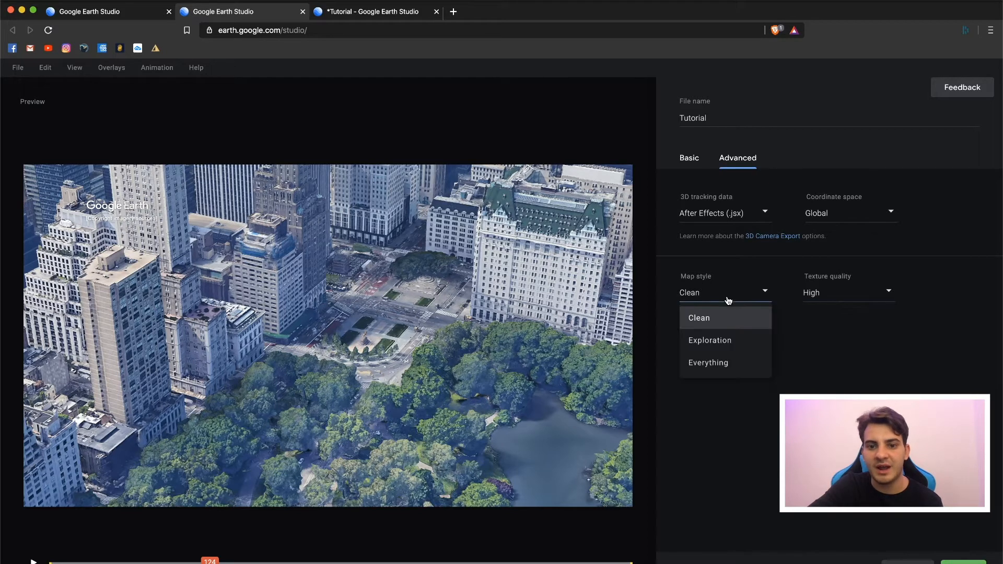
left_click(711, 322)
Try the Top centre attribution position, and set it to Bottom right for the render.
left_click(690, 160)
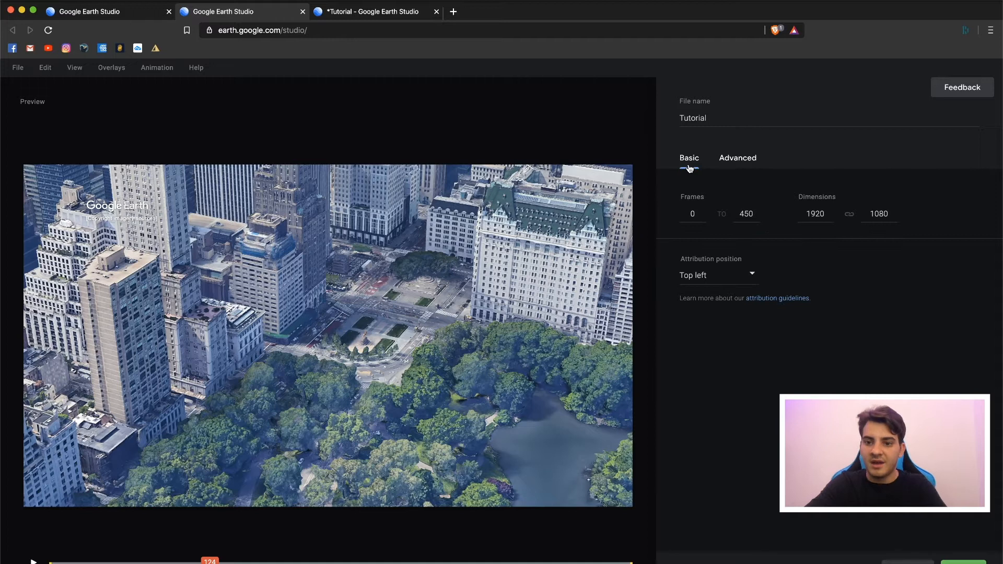
left_click(748, 273)
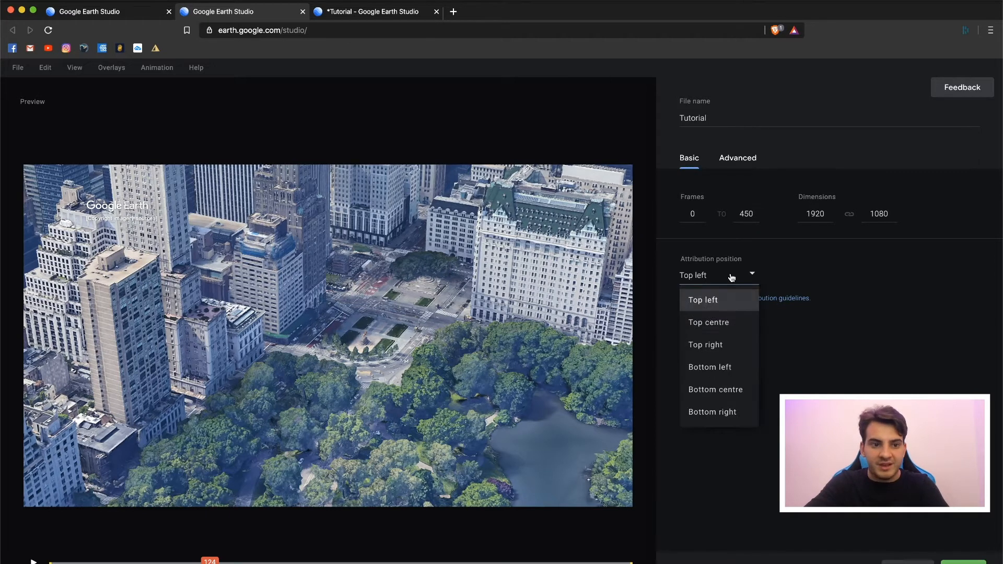
left_click(730, 320)
left_click(723, 272)
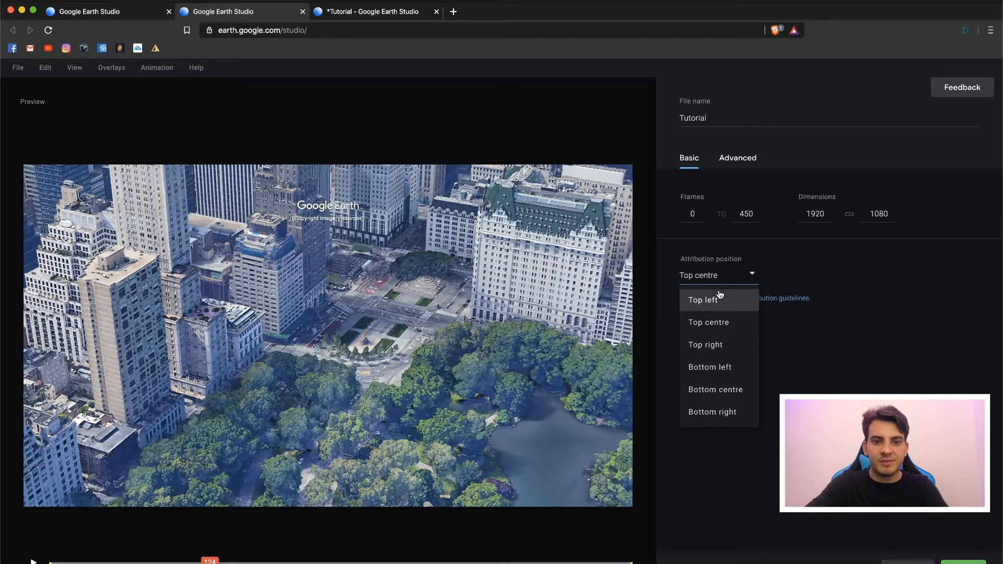
left_click(715, 413)
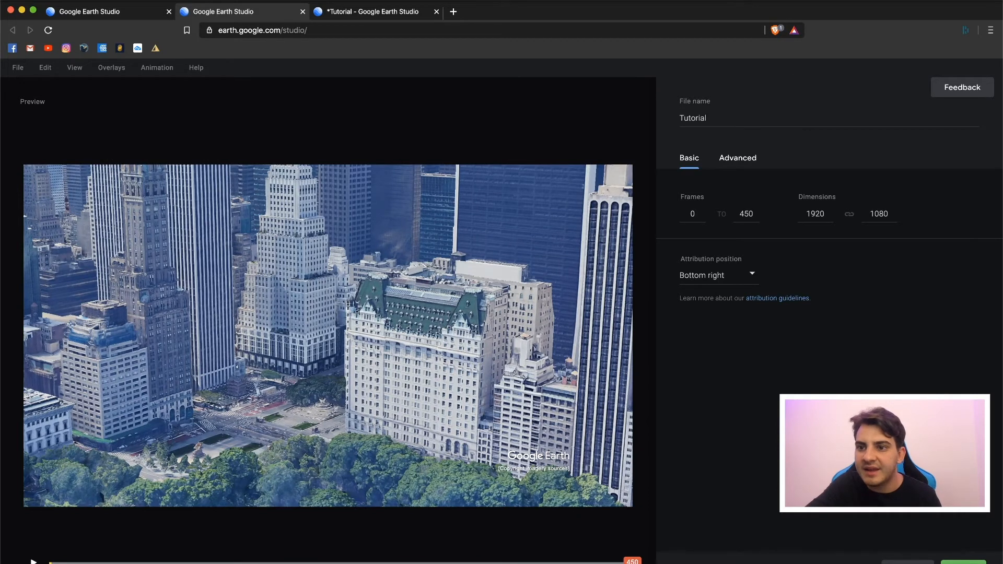
Start the render and save its output as the Zip archive Tutorial in the Google Earth Studio folder.
left_click(963, 563)
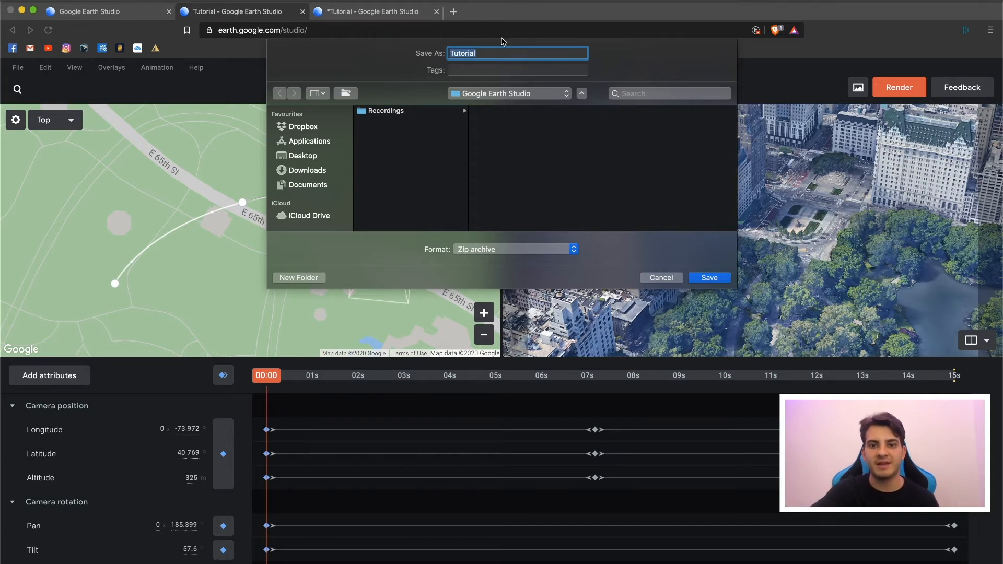
left_click(709, 278)
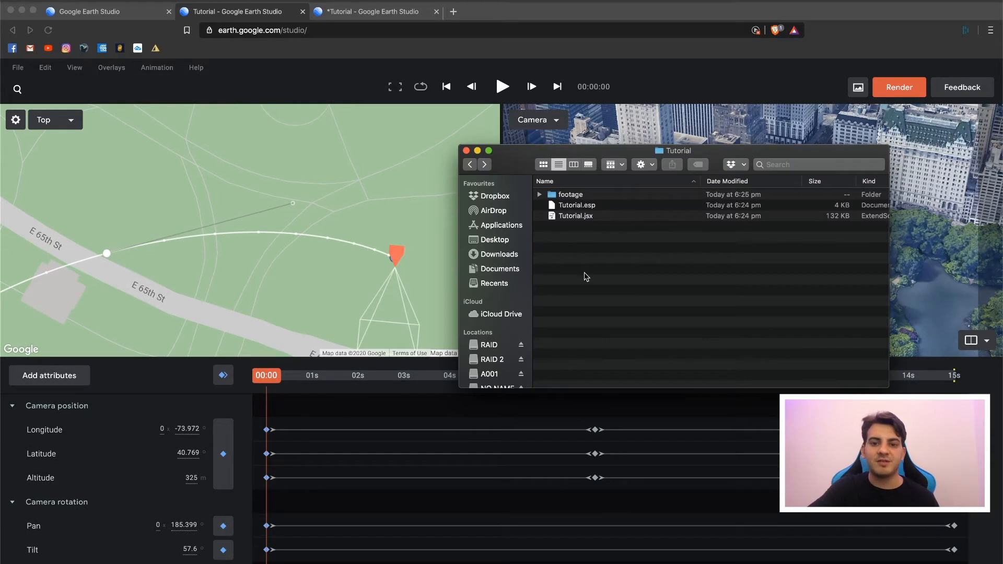
Look over the exported Tutorial.jsx and Tutorial.esp files in the Tutorial folder.
mouse_move(587, 276)
left_mouse_down()
mouse_move(587, 117)
mouse_move(596, 262)
left_mouse_up()
left_click(576, 217)
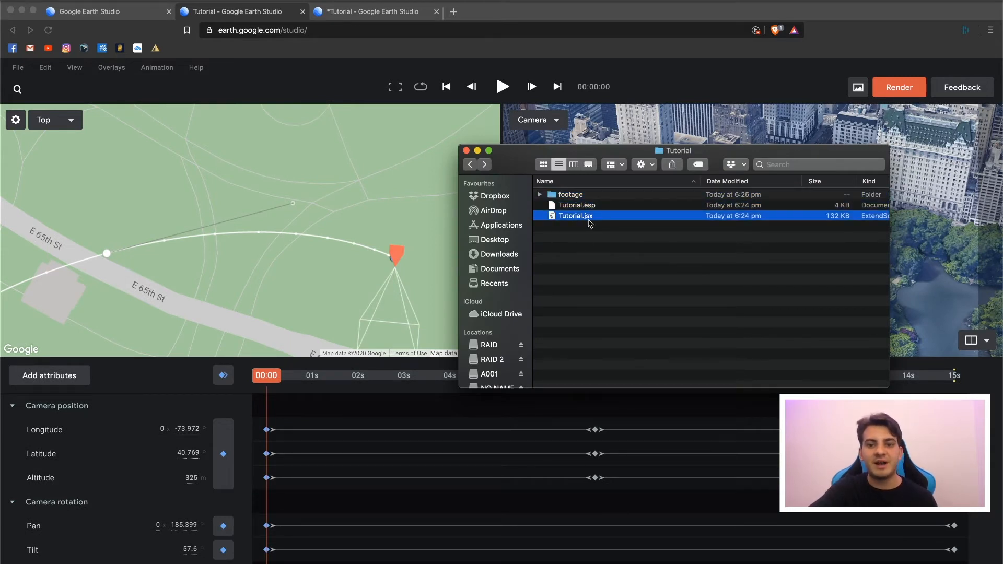
left_click(562, 207)
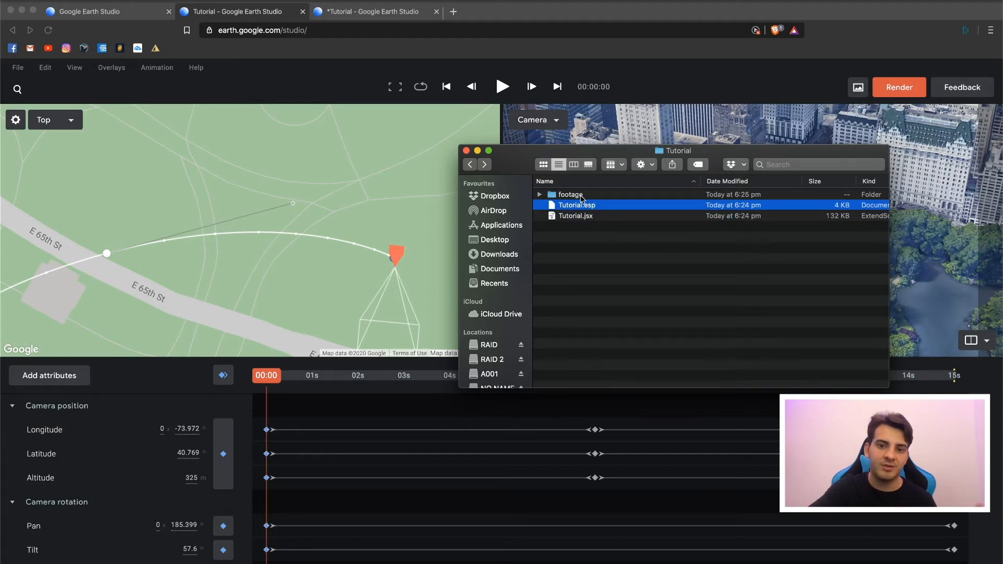
Open the footage folder and preview several of the rendered frame images.
double_click(582, 199)
left_click(595, 227)
key("space")
key("Down")
key("Down")
key("Down")
key("Down")
key("space")
key("space")
key("Down")
key("Down")
key("Down")
key("Down")
key("Down")
key("Down")
key("space")
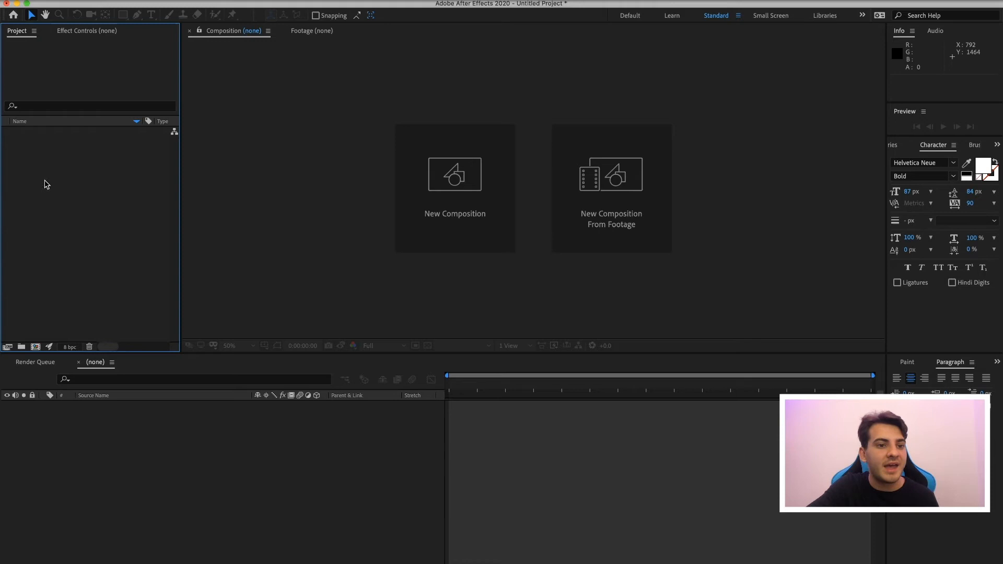
Switch to After Effects, run the Tutorial.jsx script file, and move the playhead to 0:00:04:16.
left_click(94, 1)
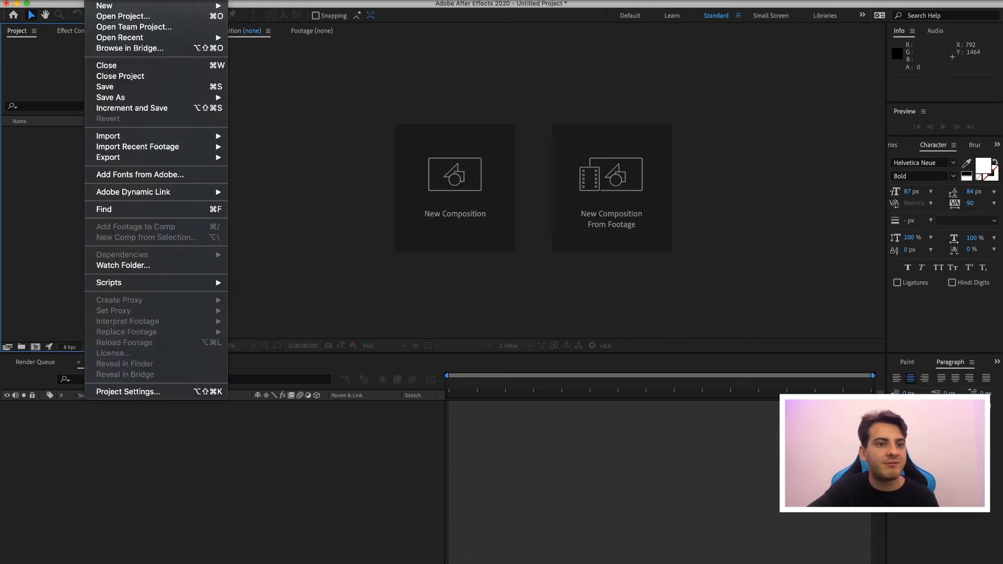
mouse_move(172, 282)
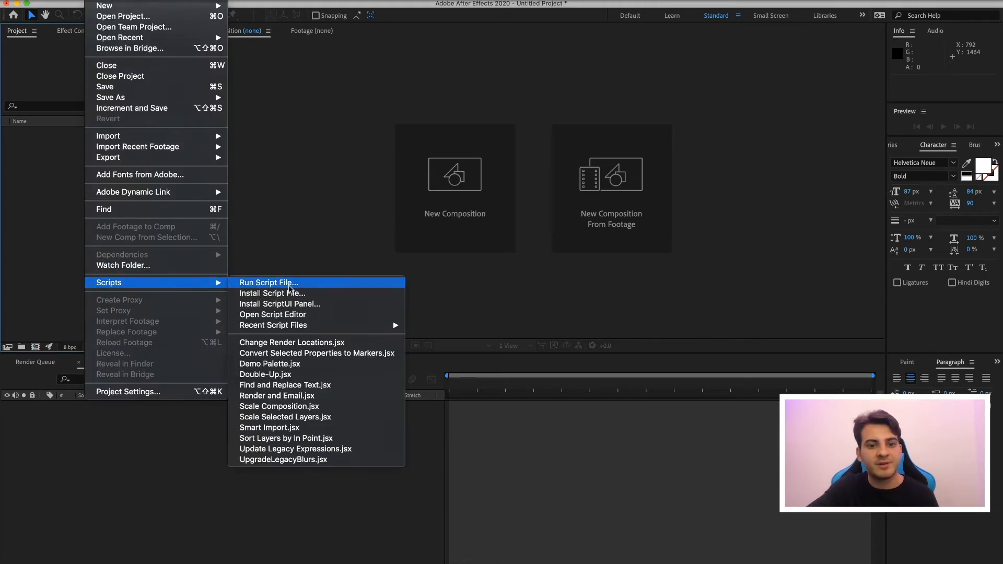
left_click(290, 283)
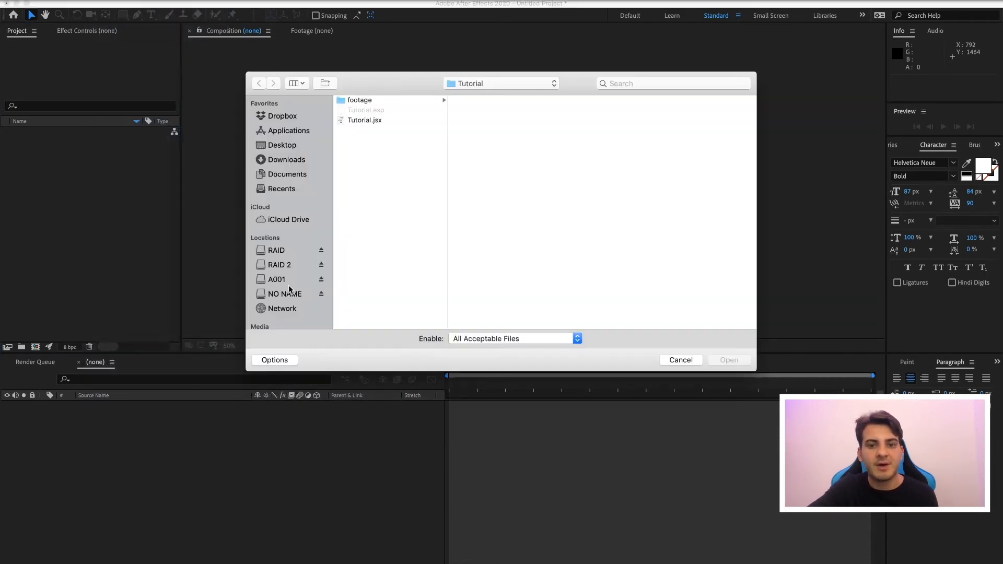
double_click(366, 120)
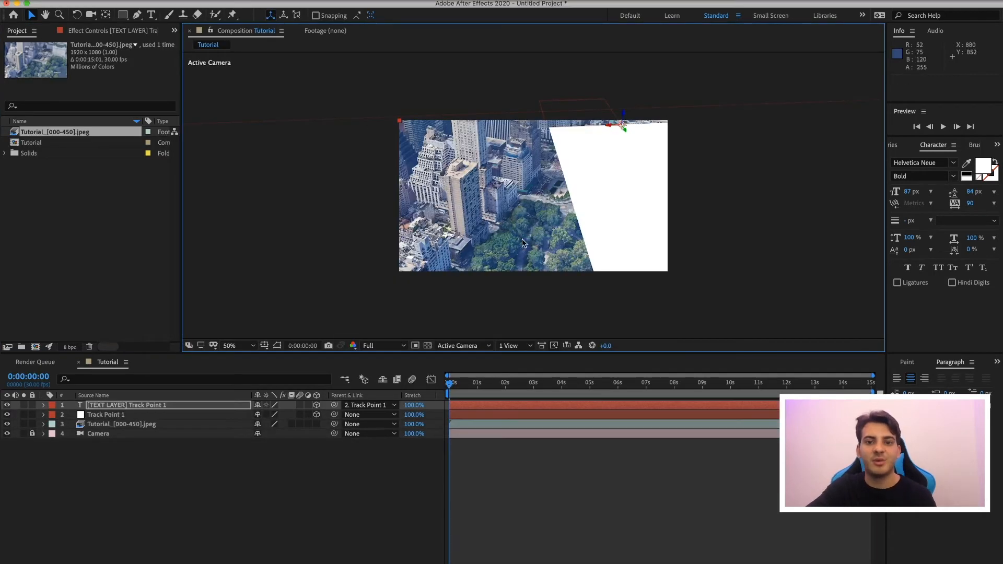
left_click_drag(458, 390, 578, 377)
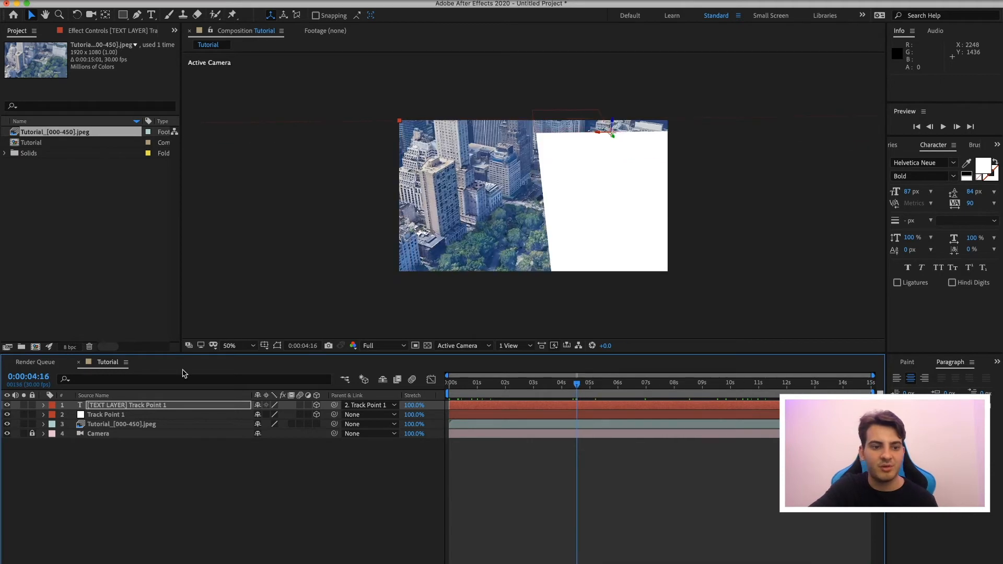
Reduce the scale of the Track Point 1 text layer to 55%.
left_click(170, 406)
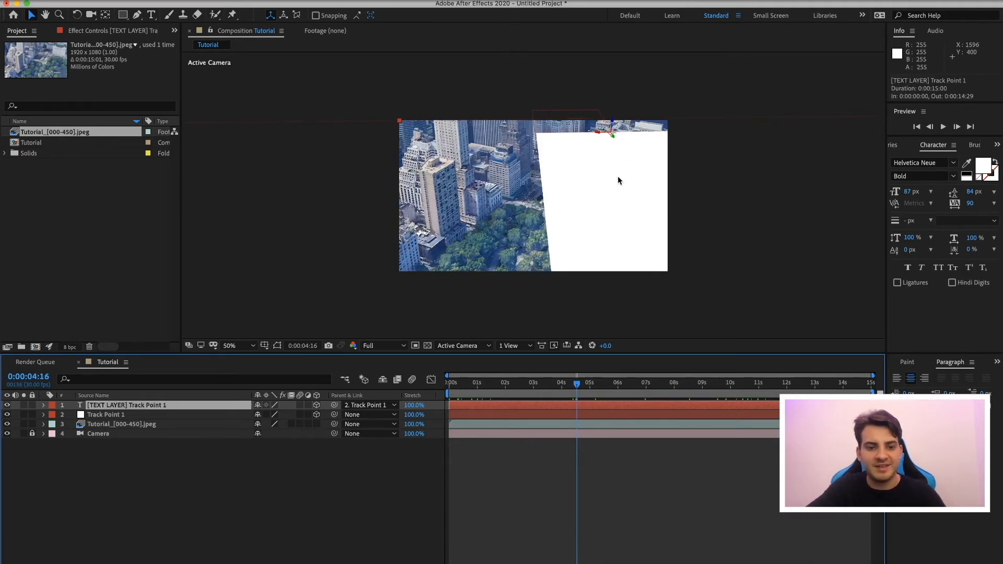
key("s")
left_click_drag(316, 415, 169, 403)
left_click_drag(316, 415, 209, 406)
left_click_drag(303, 415, 269, 414)
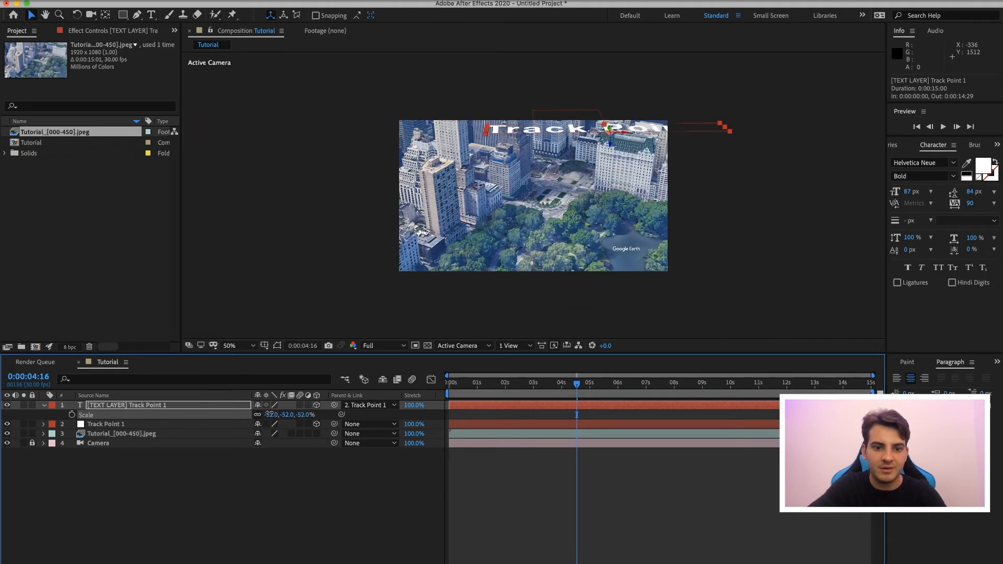
left_click(303, 415)
type("55")
key("Return")
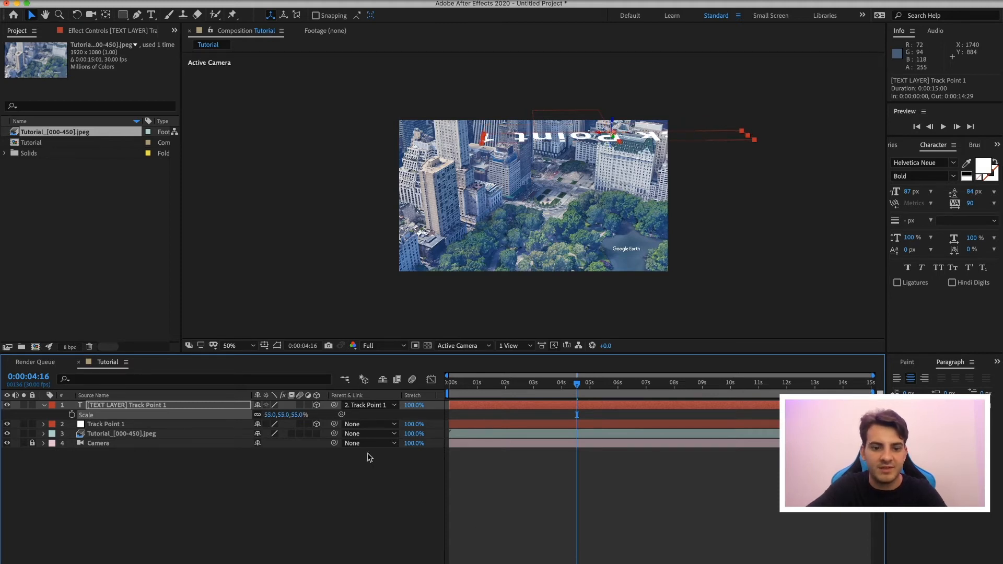
Rotate the Track Point 1 text layer upright with an X Rotation of 90° and a Y Rotation of 180°.
key("s")
key("r")
left_click_drag(272, 436, 328, 433)
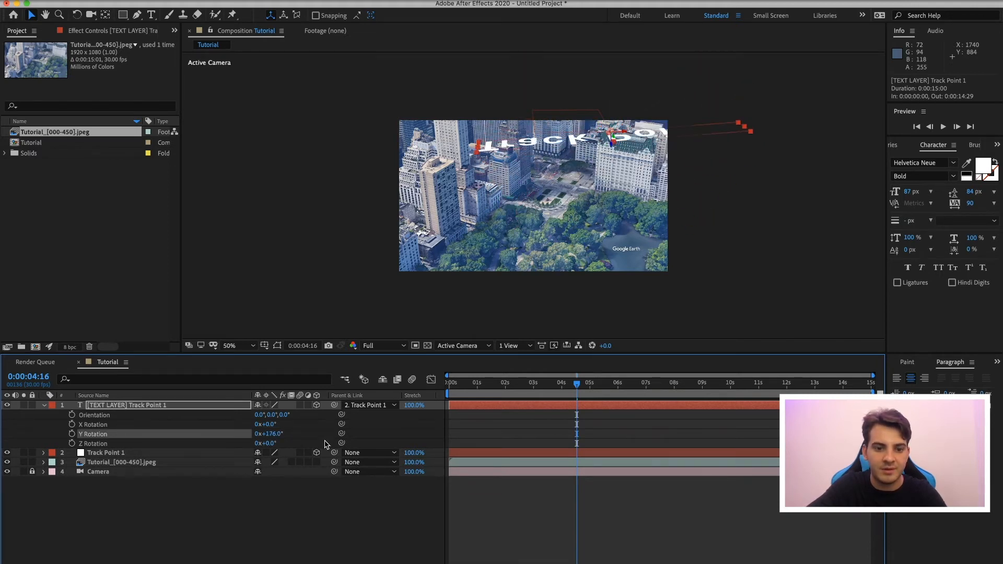
left_click_drag(268, 443, 278, 426)
key("super+z")
left_click(277, 426)
type("90")
key("Return")
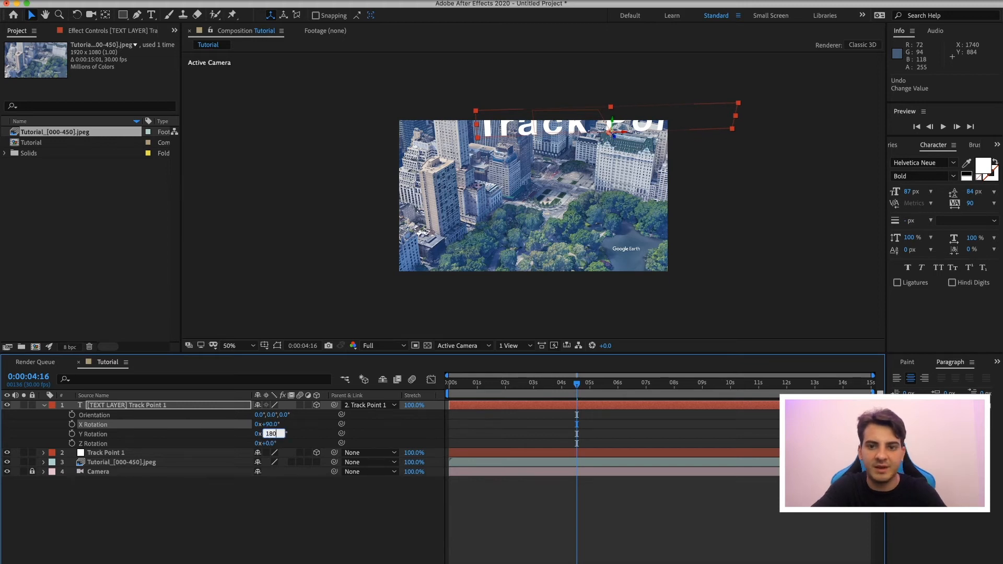
type("180")
key("Return")
Set the Track Point 1 text layer's scale to 14%.
key("s")
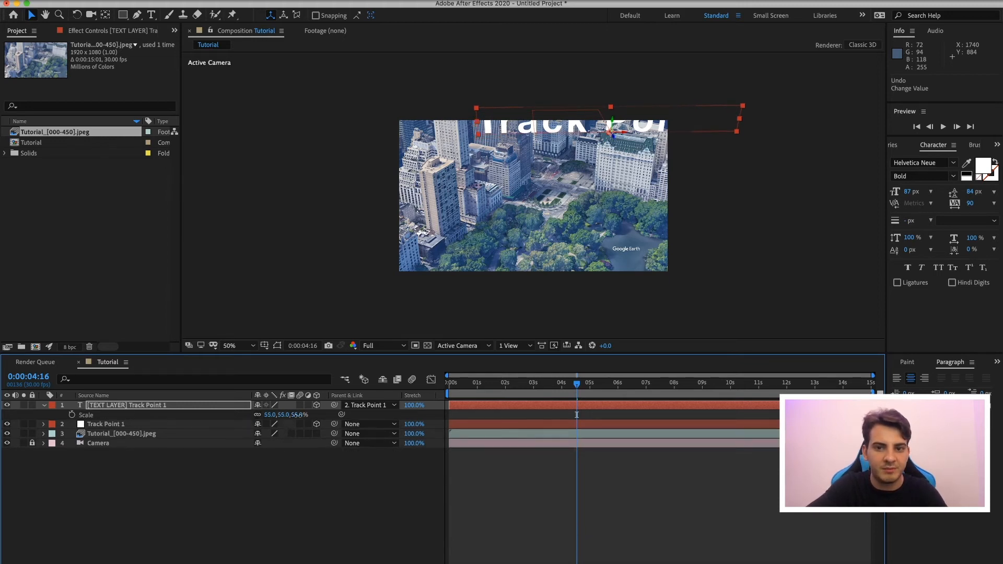
left_click_drag(298, 415, 297, 419)
left_click(298, 415)
type("14")
key("Return")
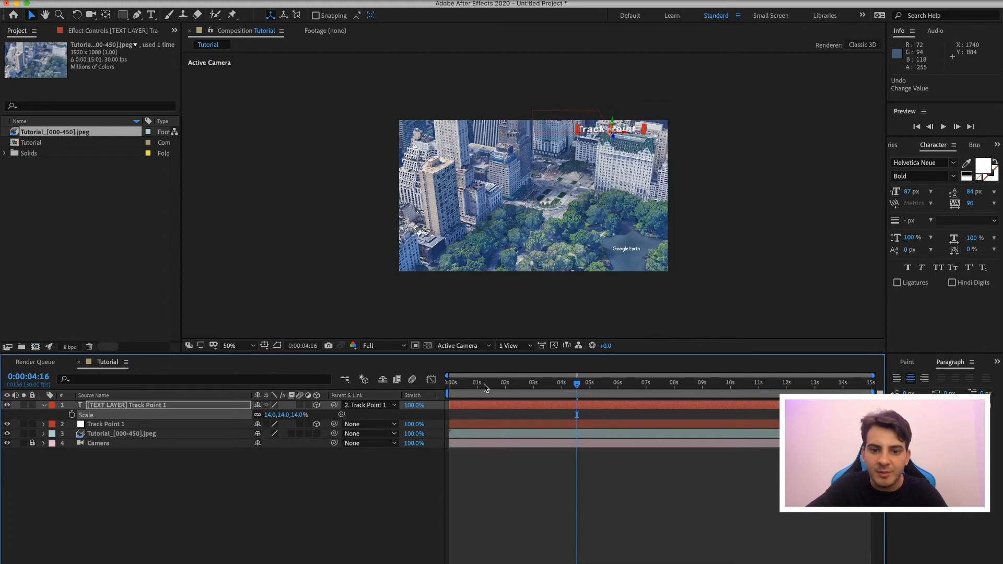
Preview the tracked text from the start of the composition and scrub to 0:00:14:29.
left_click_drag(483, 383, 450, 383)
key("space")
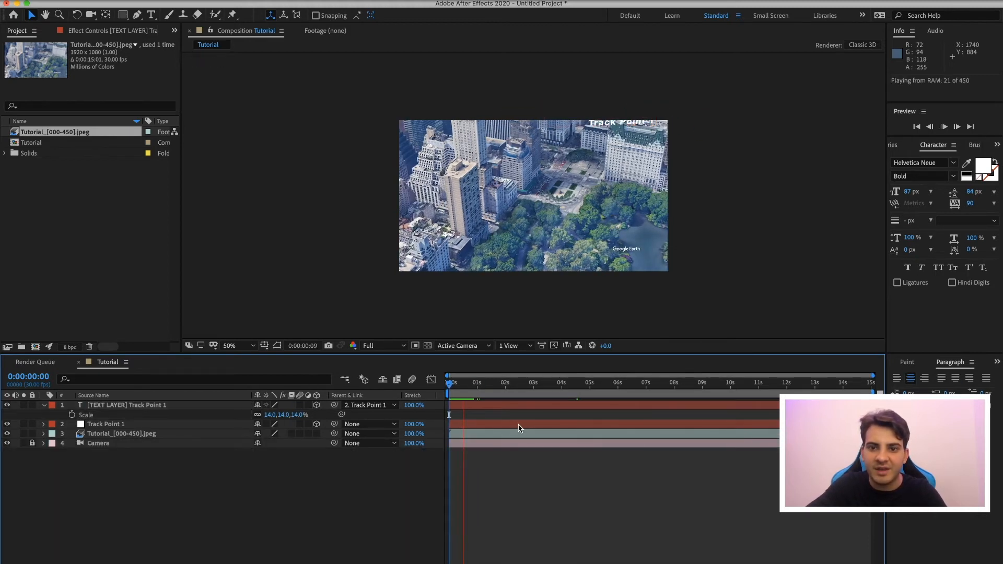
left_click_drag(601, 384, 872, 389)
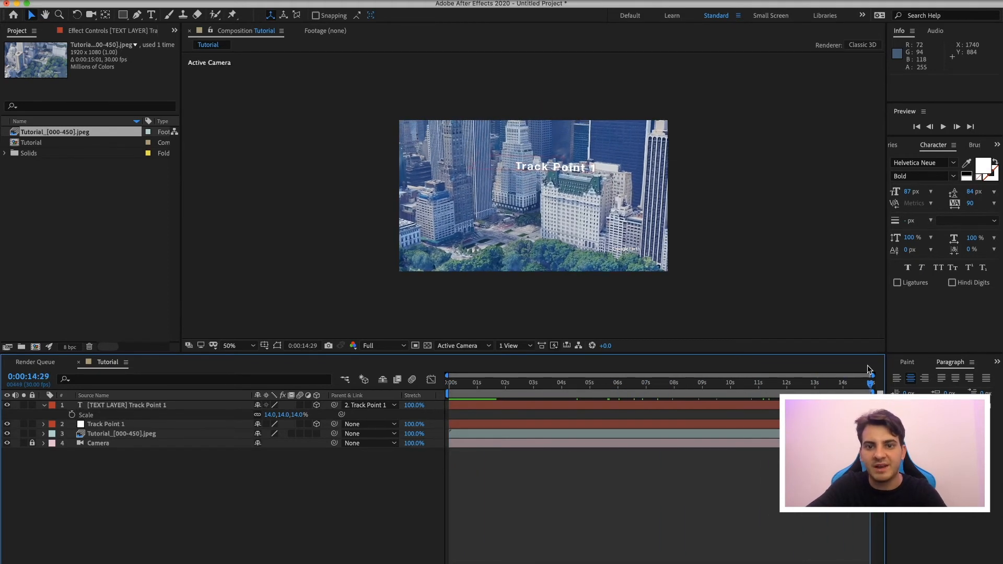
Replace the Track Point 1 text in the composition with "SO COOOL!".
left_click(151, 14)
triple_click(537, 164)
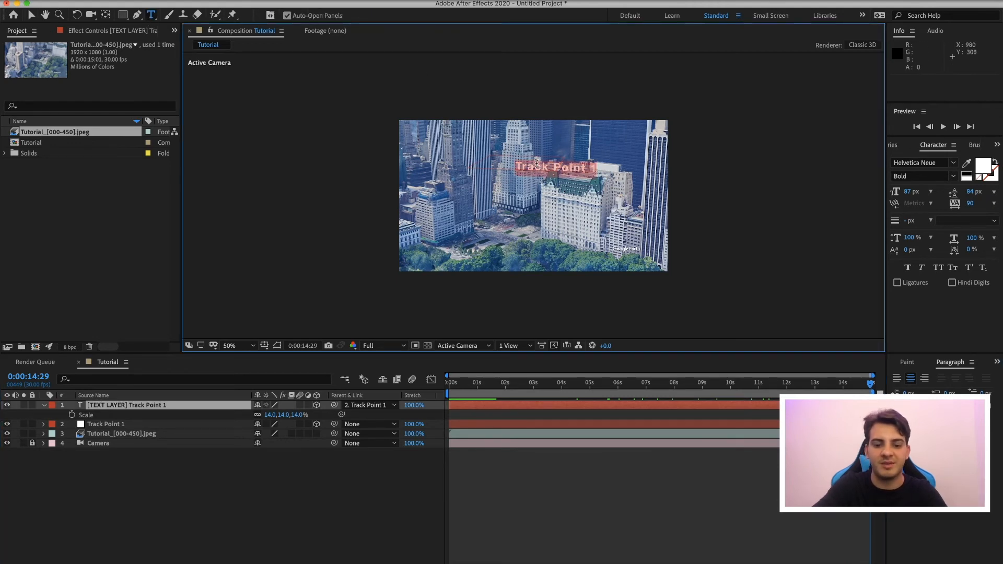
type("SO COOOL!")
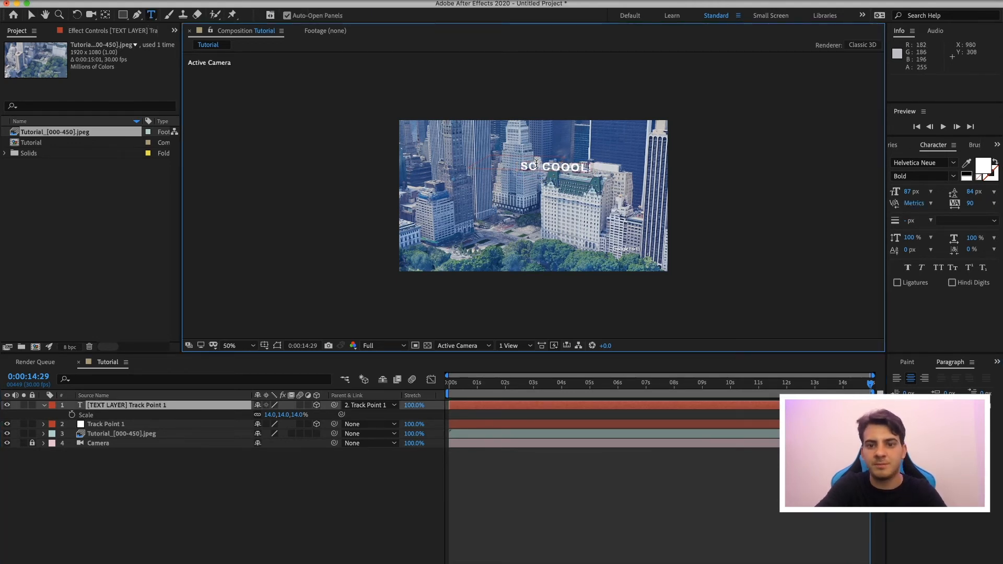
left_click(648, 491)
At 0:00:11:26, shift the "SO COOOL!" text along its X axis to position 56.0, 0.0, 0.0.
left_click_drag(840, 386, 783, 385)
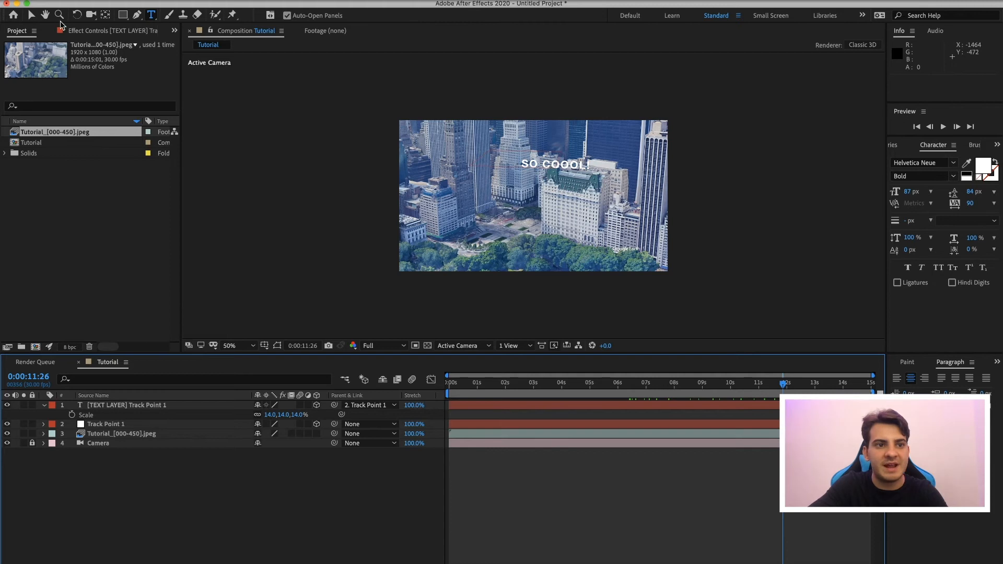
left_click(32, 16)
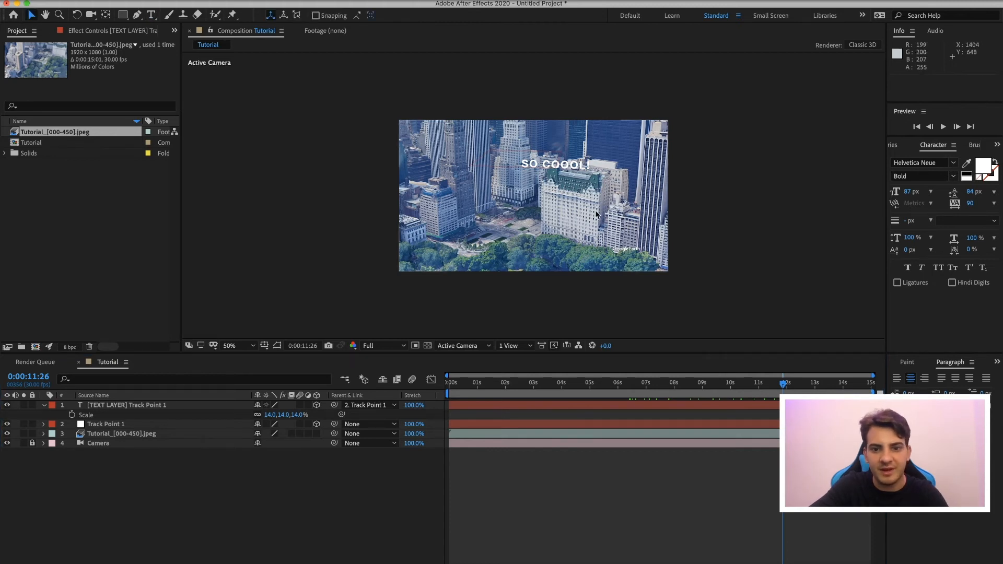
left_click(562, 170)
mouse_move(563, 172)
left_mouse_down()
mouse_move(545, 168)
mouse_move(555, 167)
left_mouse_up()
left_click(529, 201)
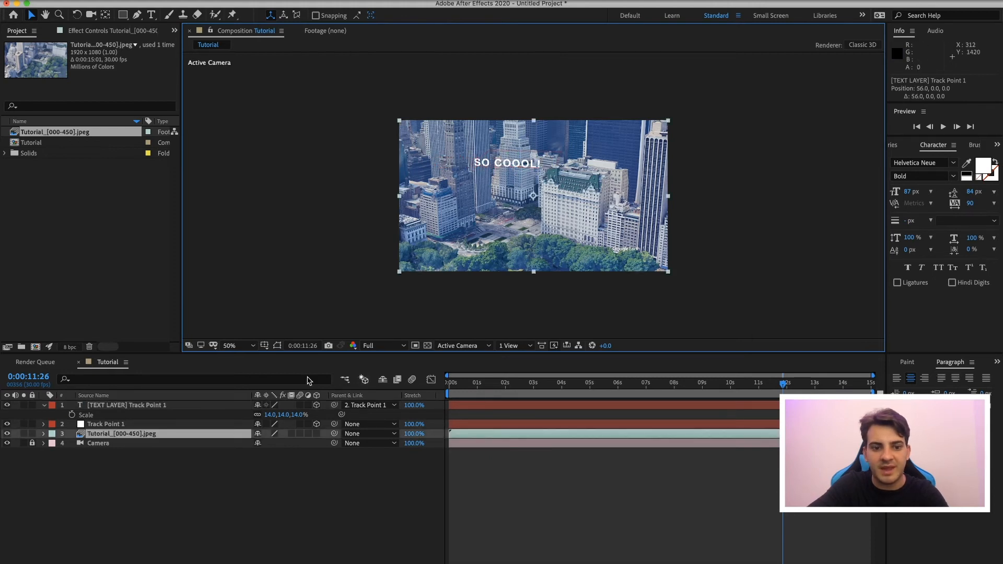
Move the "SO COOOL!" text to about 56.0, -160.5, -63.3 and return to the Tutorial composition view.
left_click(198, 406)
left_click_drag(504, 172, 471, 195)
double_click(471, 194)
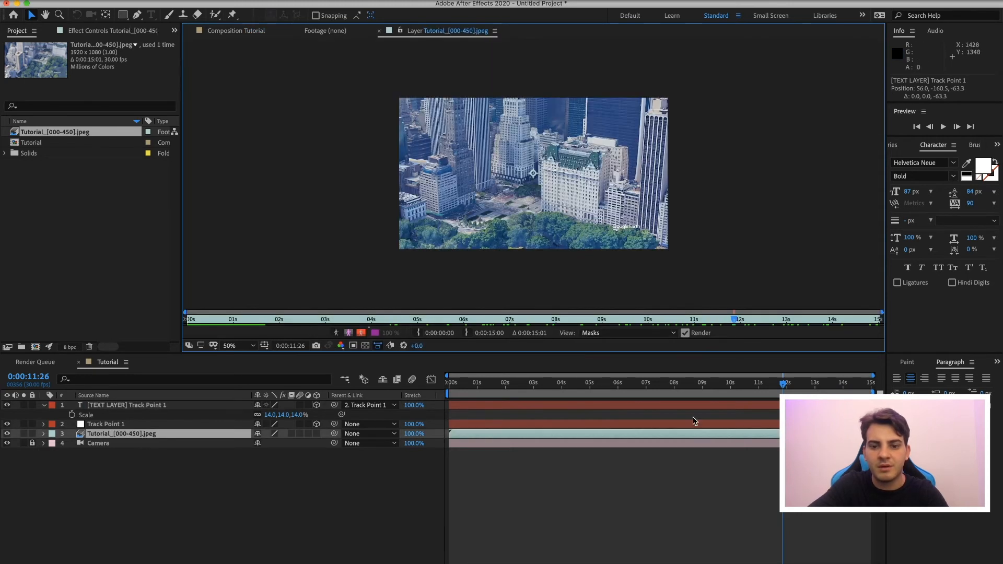
left_click(380, 31)
left_click(243, 33)
Preview from the start to 0:00:02:08, and move the "SO COOOL!" text along its Z axis to about -10.7.
left_click_drag(505, 384, 428, 375)
key("space")
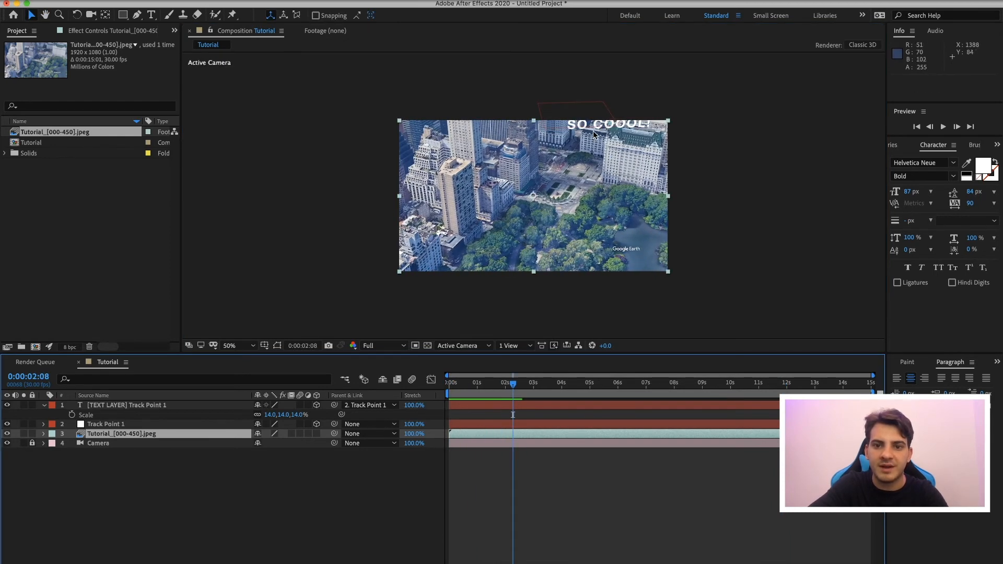
left_click(636, 121)
mouse_move(610, 115)
left_mouse_down()
mouse_move(608, 137)
mouse_move(610, 124)
left_mouse_up()
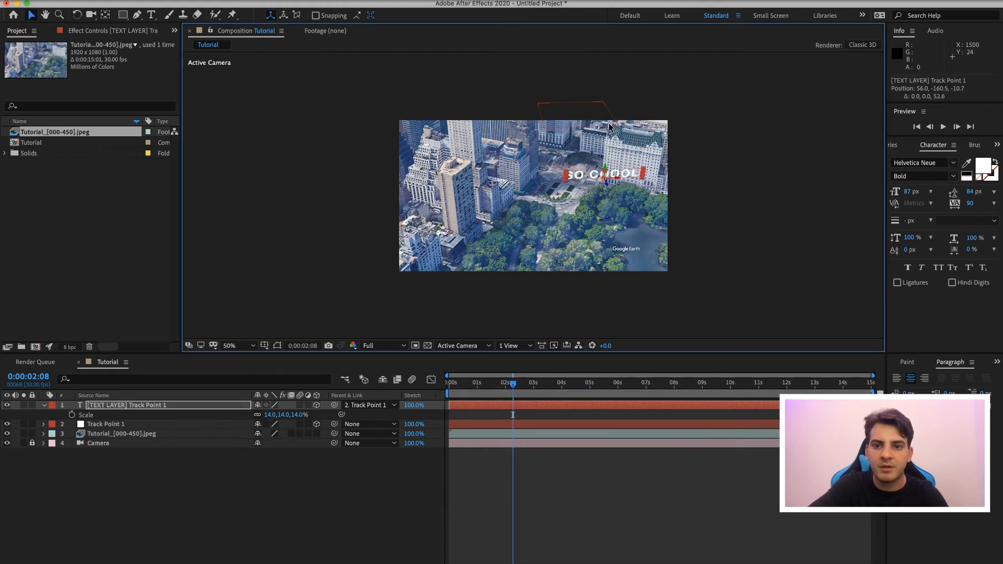
Preview the composition from the start, and at 0:00:04:06 add a new black solid layer on top of all the layers.
key("space")
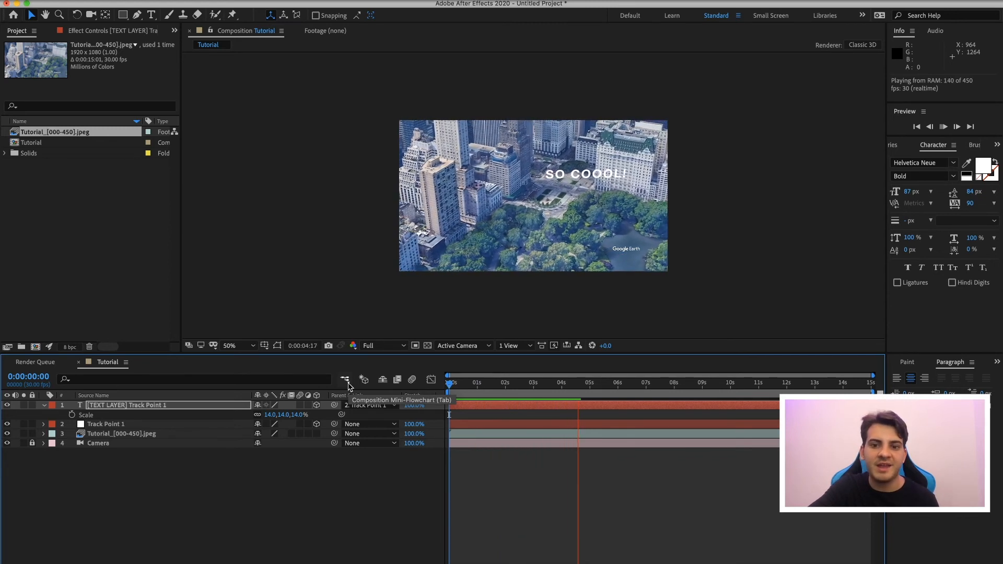
left_click(568, 391)
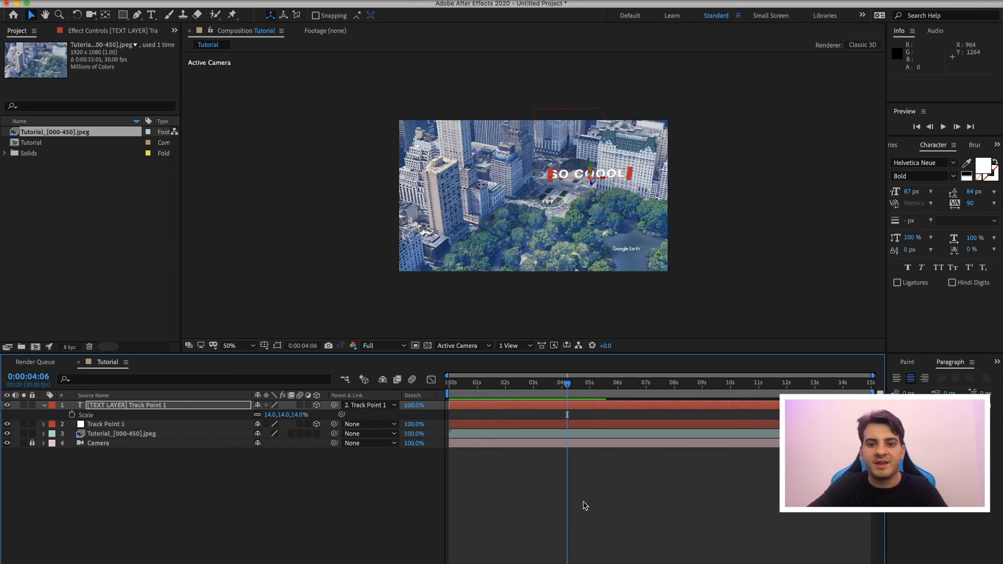
left_click(583, 501)
left_click(214, 3)
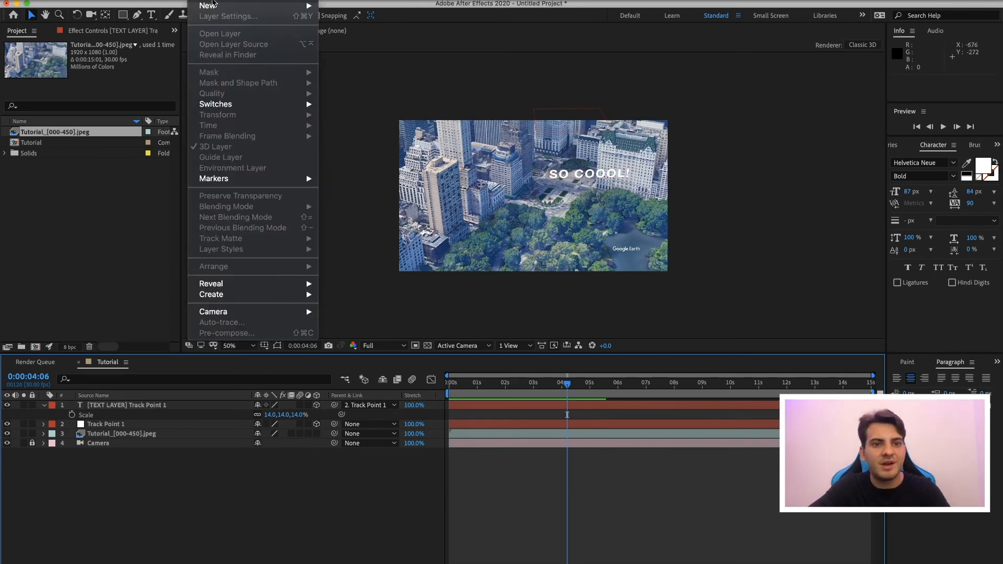
mouse_move(234, 4)
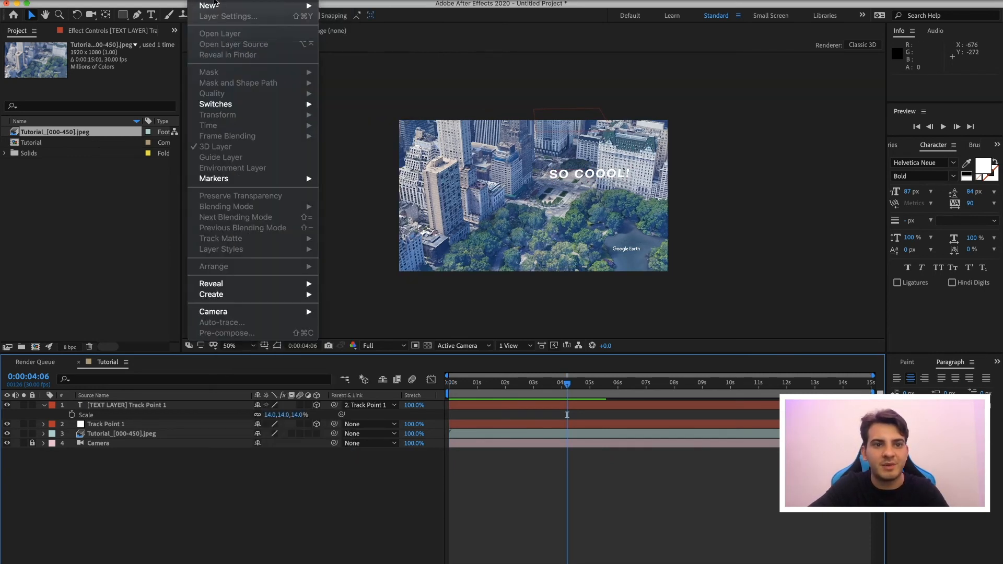
mouse_move(287, 6)
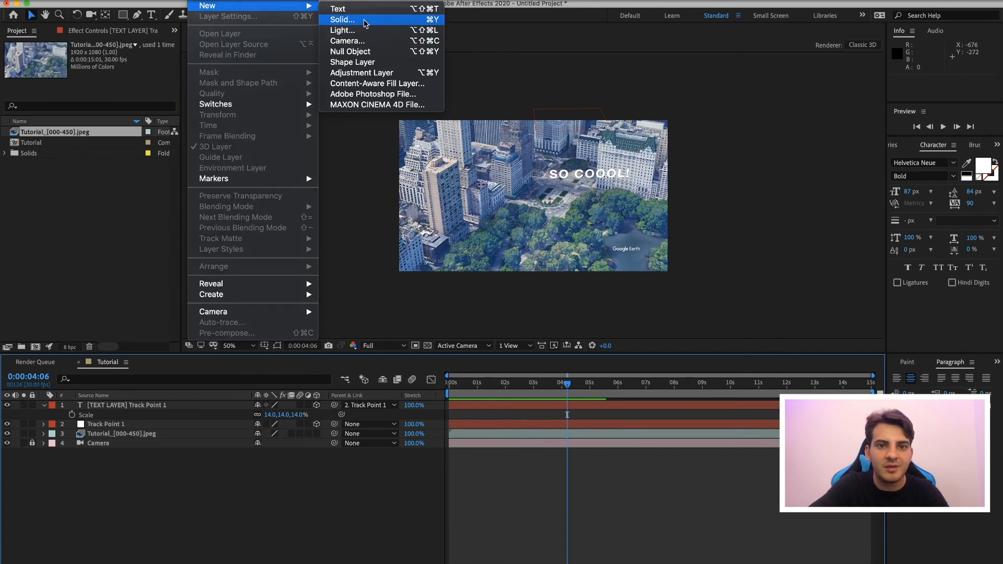
left_click(343, 19)
left_click(221, 271)
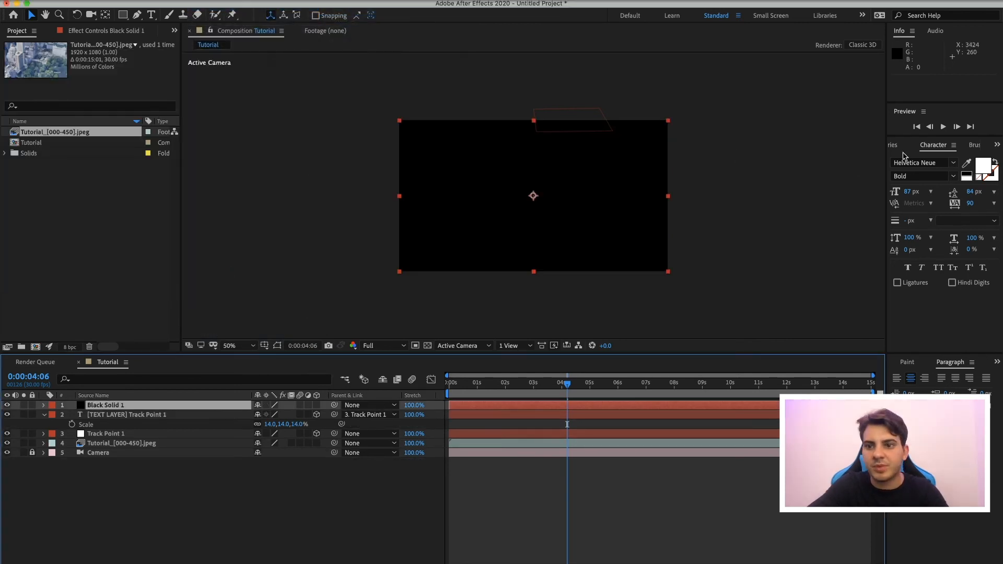
Find the CC Jaws transition effect and apply it to the black solid.
left_click(895, 145)
left_click(922, 159)
type("cc jaws")
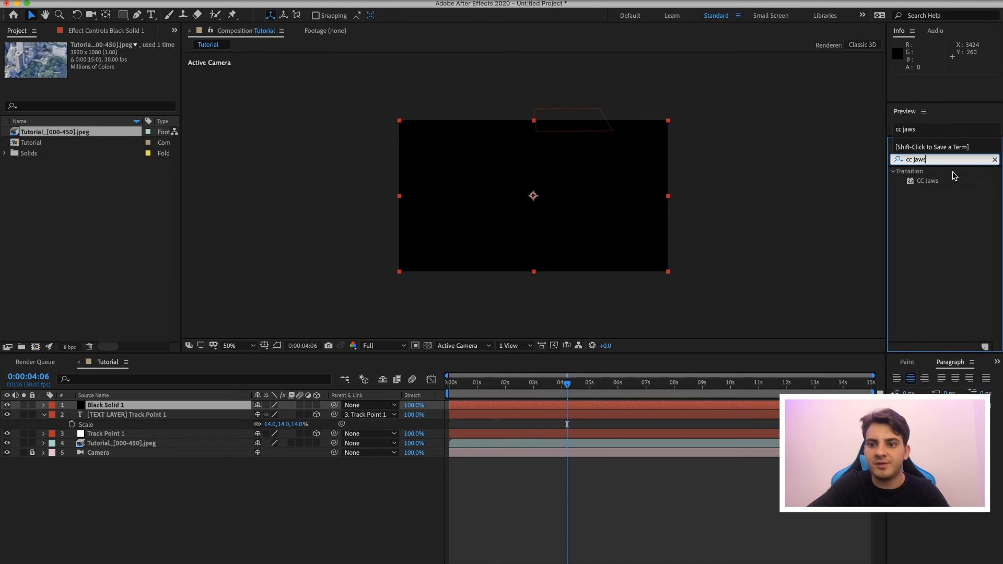
left_click_drag(928, 181, 672, 408)
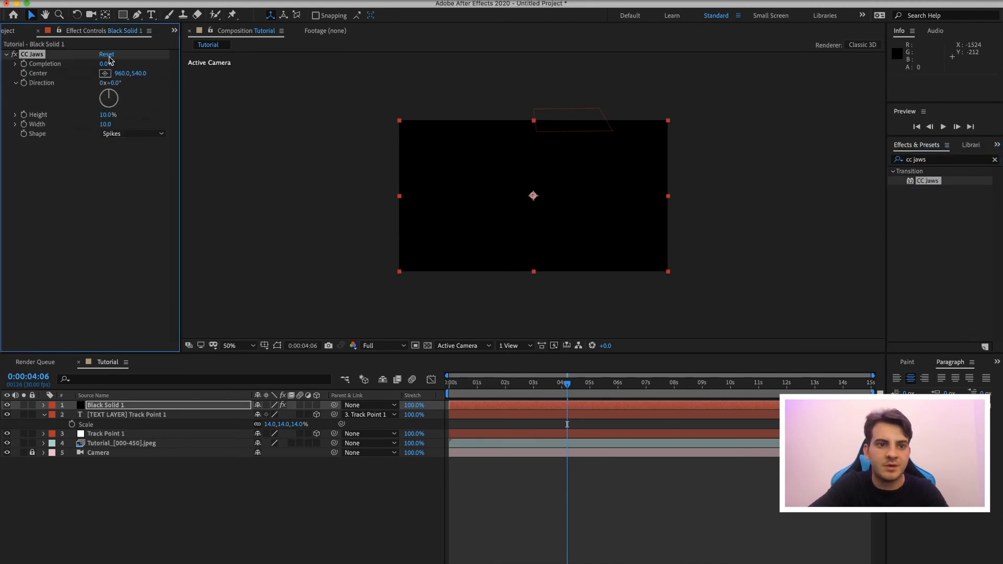
Set the black solid's CC Jaws Height to 0% and Completion to 67% to form straight letterbox bars.
type("80")
key("Return")
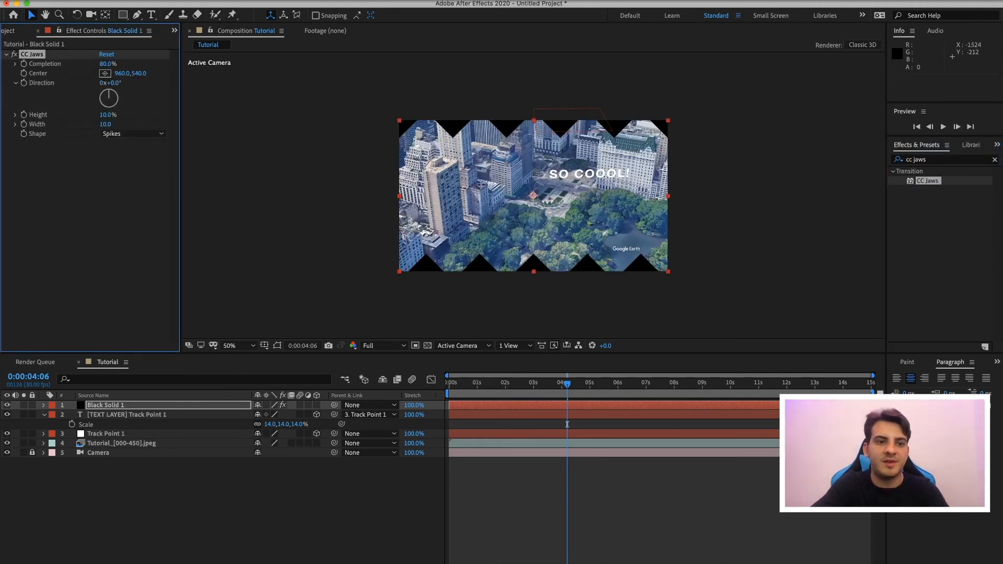
left_click_drag(108, 114, 65, 115)
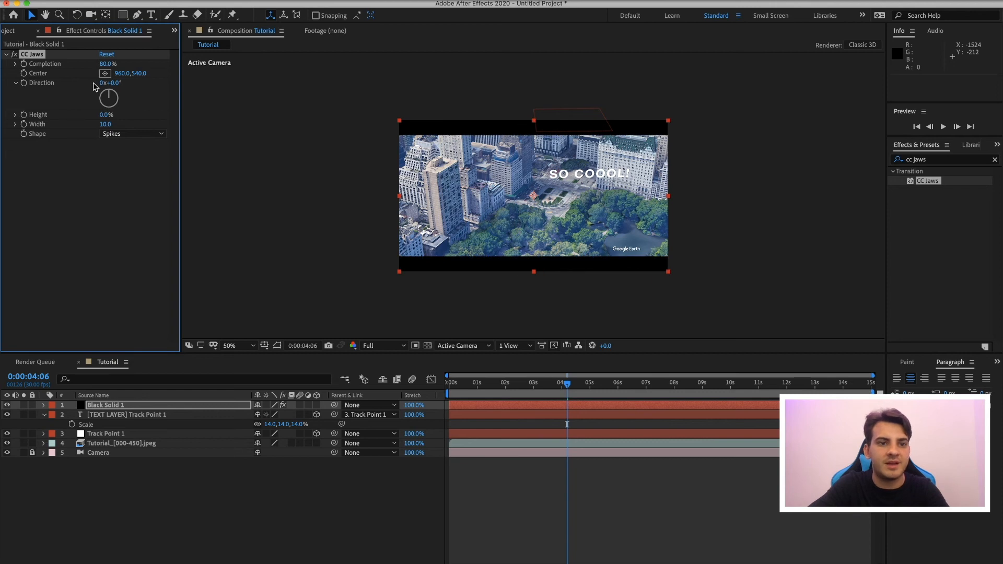
left_click_drag(107, 64, 106, 64)
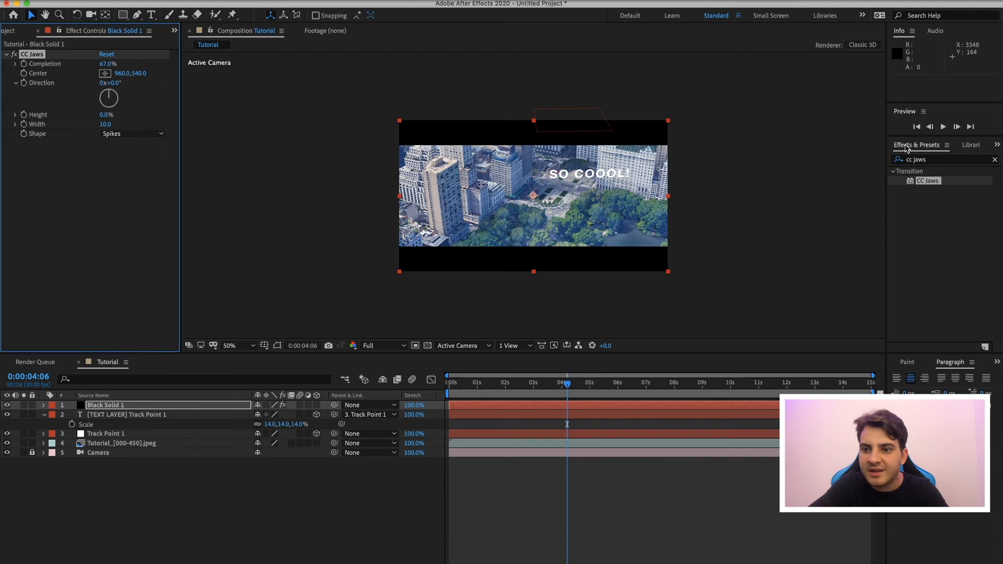
Create an adjustment layer and place it between the black solid and the text layer.
left_click(947, 161)
left_click(202, 0)
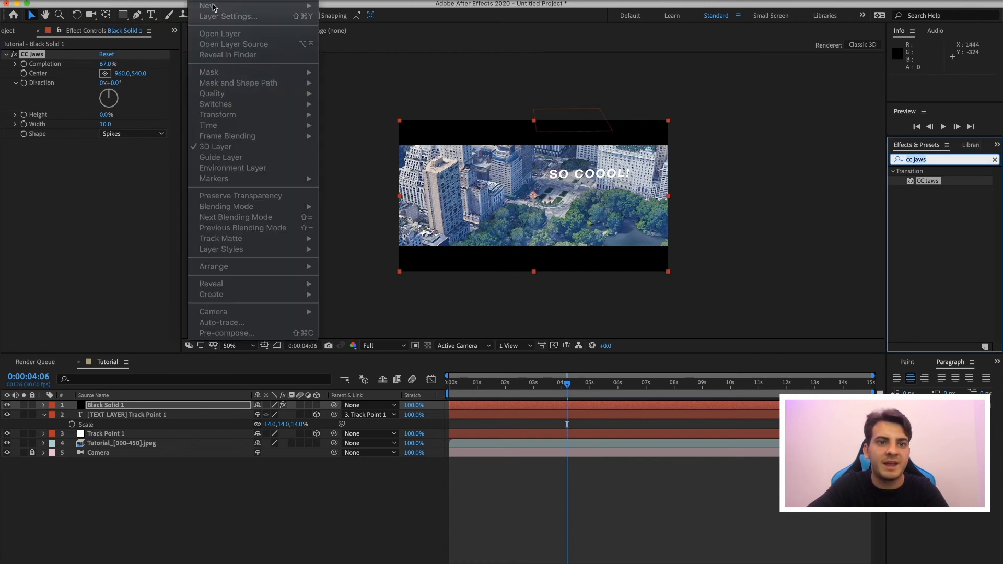
left_click(503, 491)
left_click(498, 492)
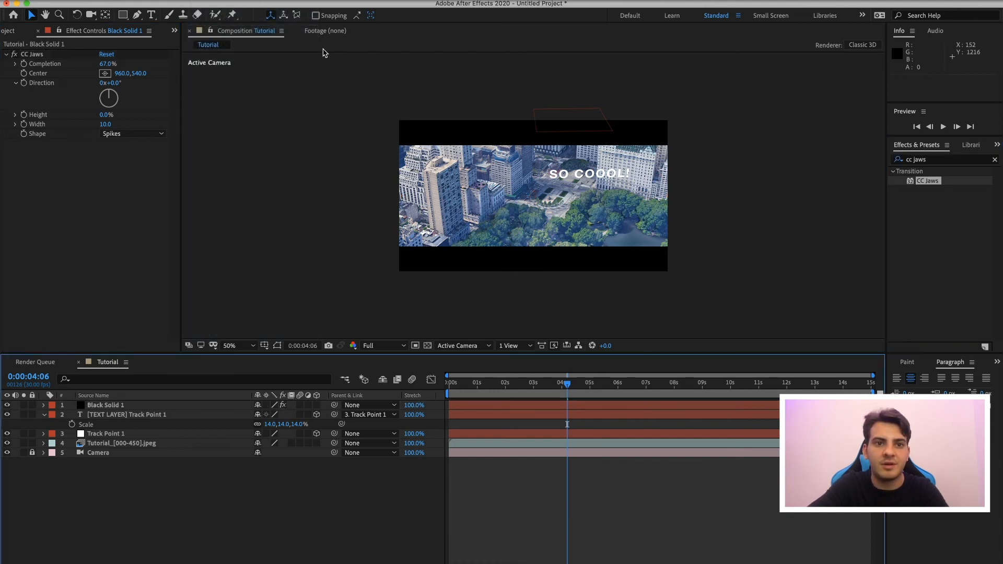
left_click(212, 3)
mouse_move(207, 6)
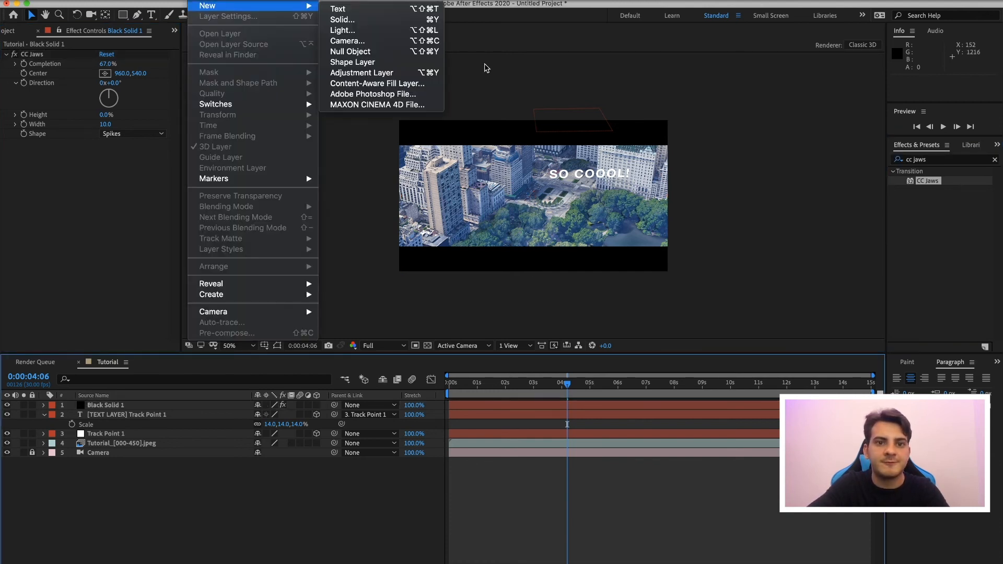
left_click(384, 74)
left_click_drag(165, 416, 163, 419)
Apply the Curves effect to the adjustment layer and pull the RGB curve down in the shadows and slightly in the highlights.
left_click(935, 159)
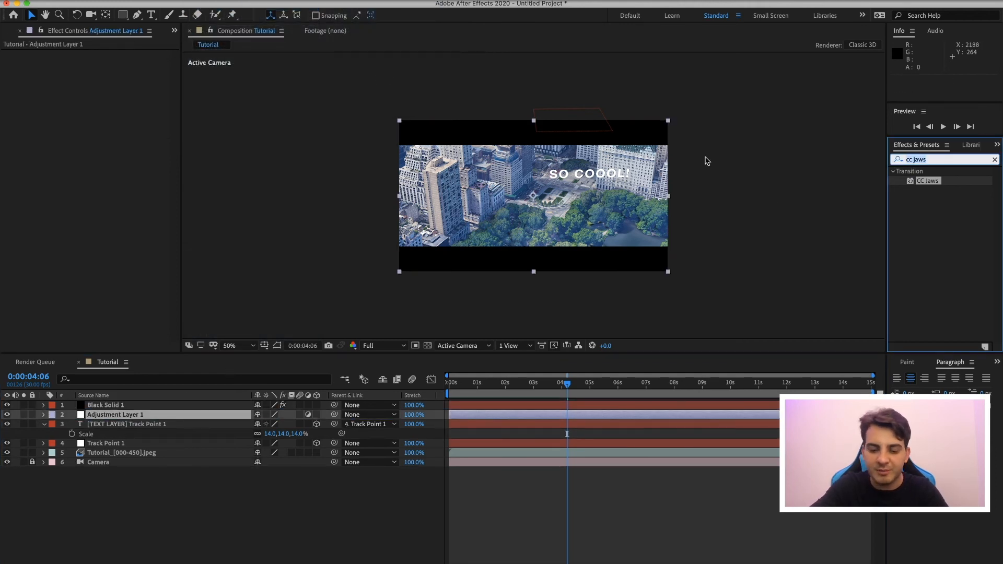
type("curves")
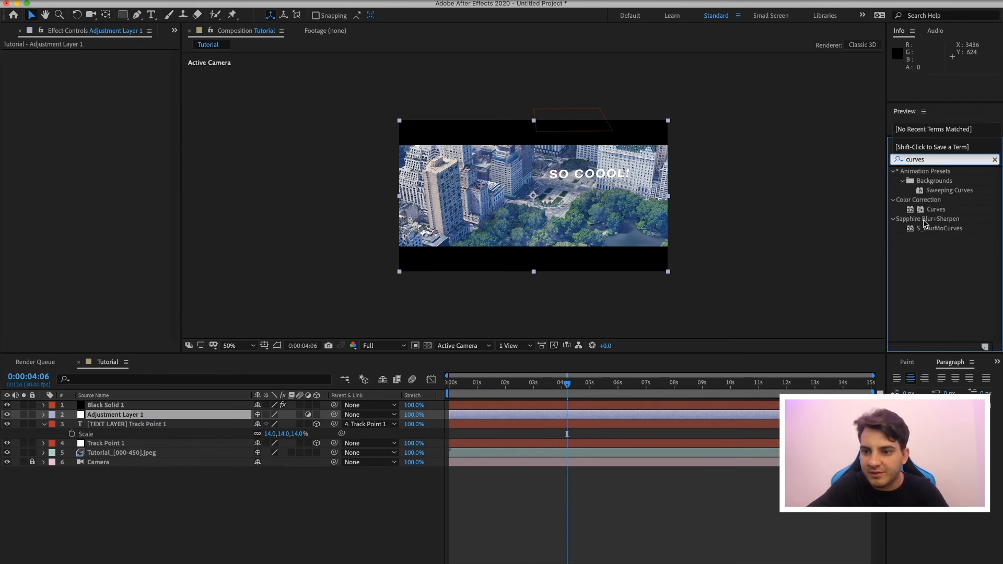
left_click(936, 202)
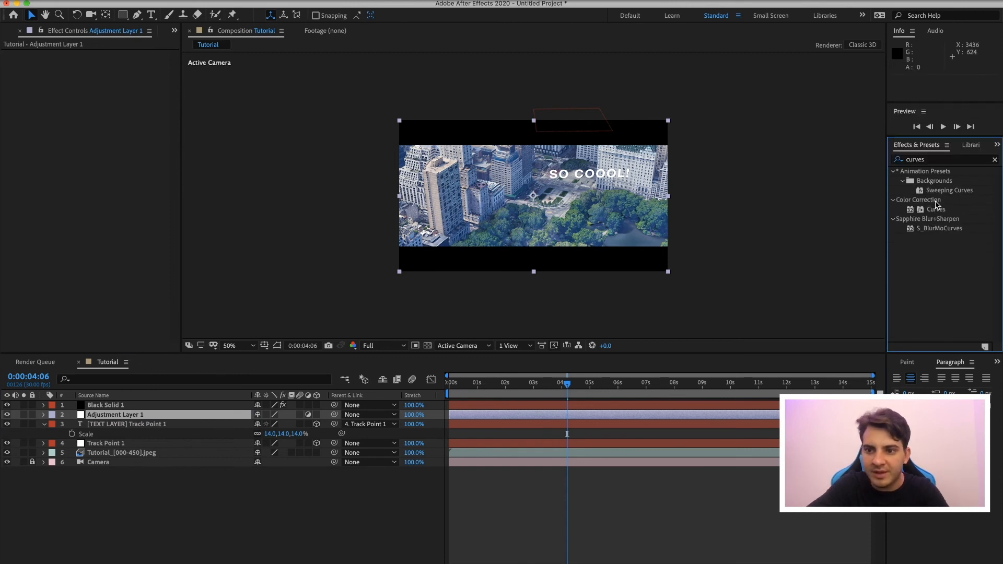
left_click_drag(935, 209, 650, 417)
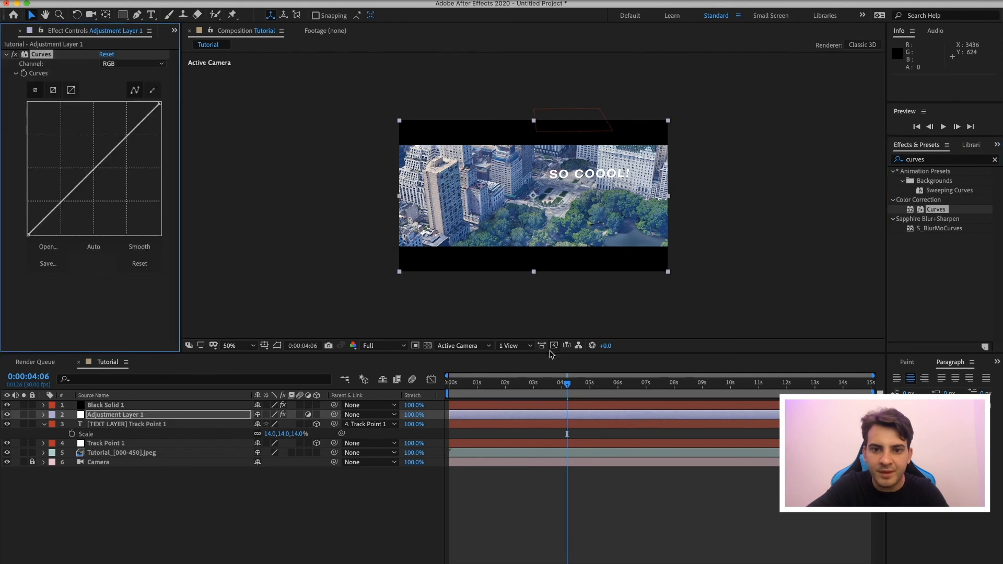
left_click_drag(73, 195, 76, 199)
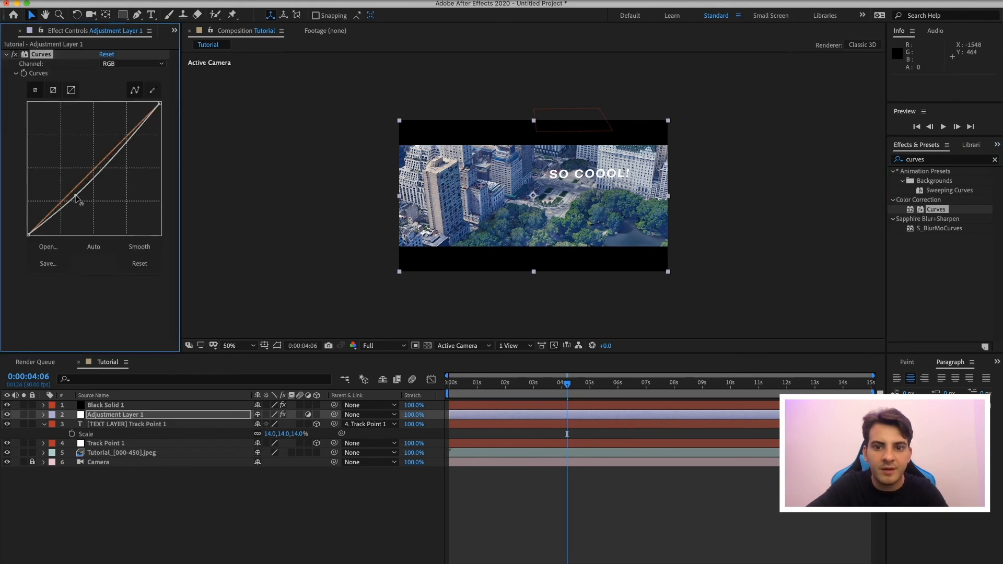
left_click_drag(119, 144, 120, 147)
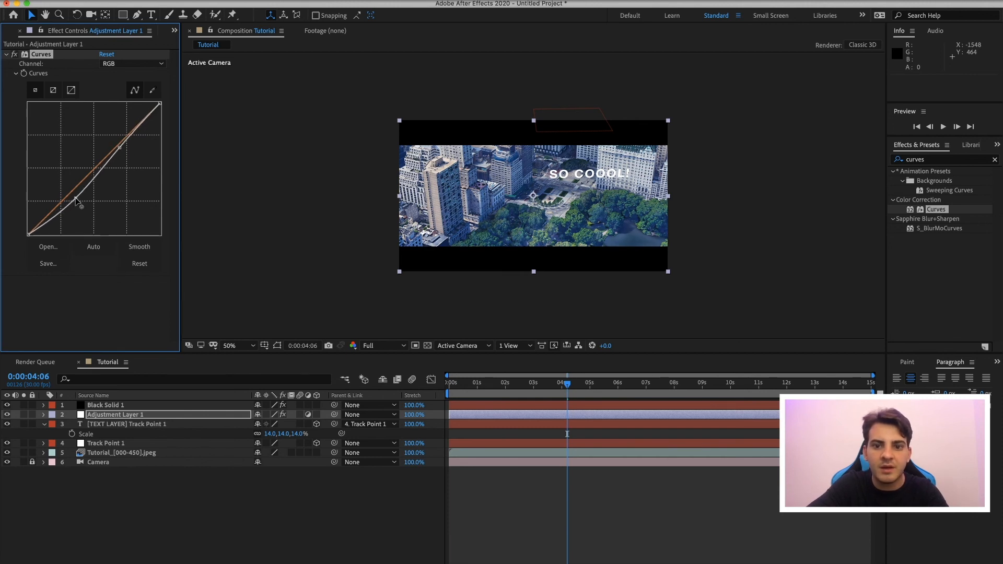
Find the Photo Filter effect and apply it to the adjustment layer with its default Warming Filter (85).
left_click(929, 159)
type("photo fil")
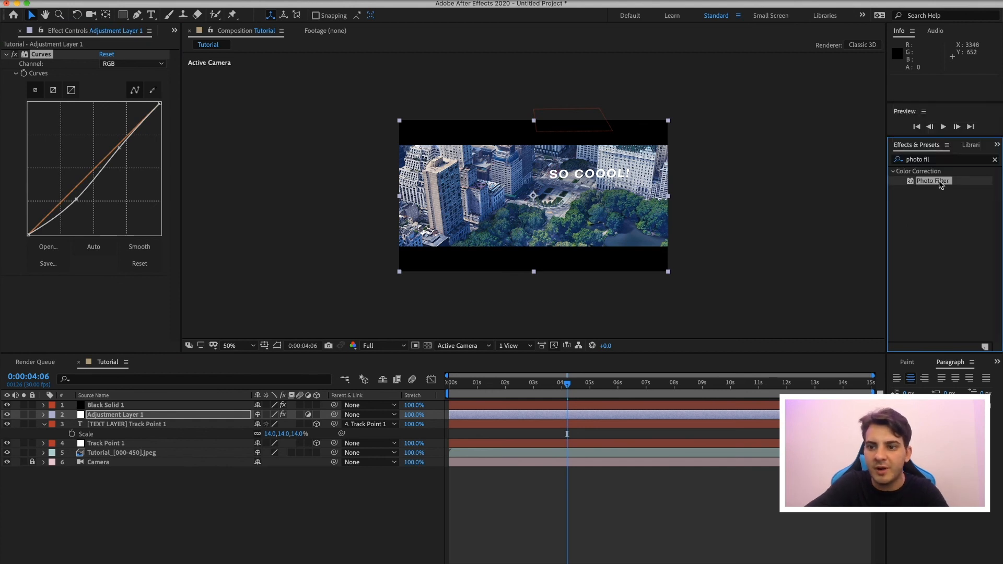
left_click_drag(939, 180, 687, 412)
Preview the graded composition from the start, and scrub to 0:00:12:02 and back to 0:00:09:25 to check the tracked text.
left_click_drag(466, 383, 264, 378)
key("space")
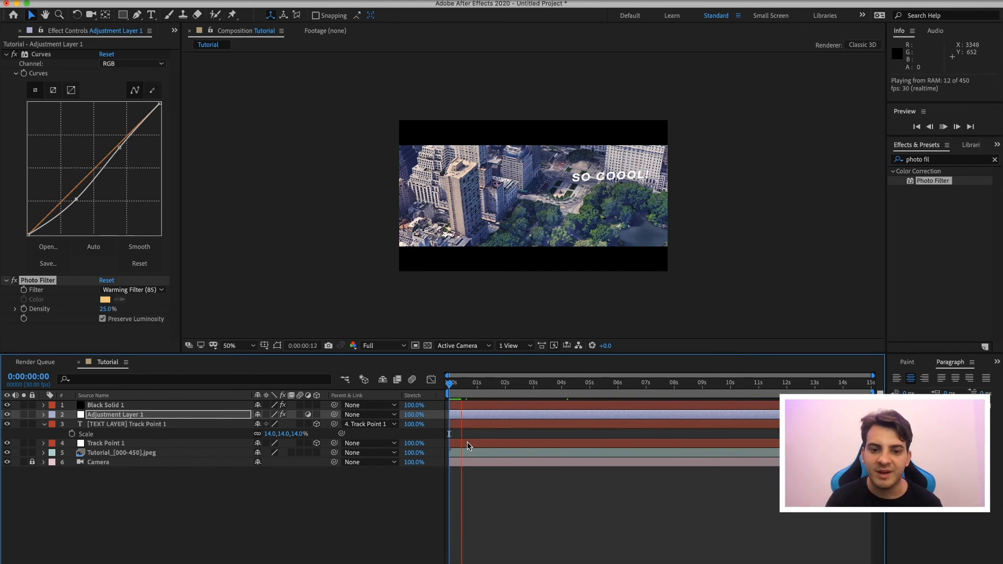
left_click_drag(558, 384, 787, 413)
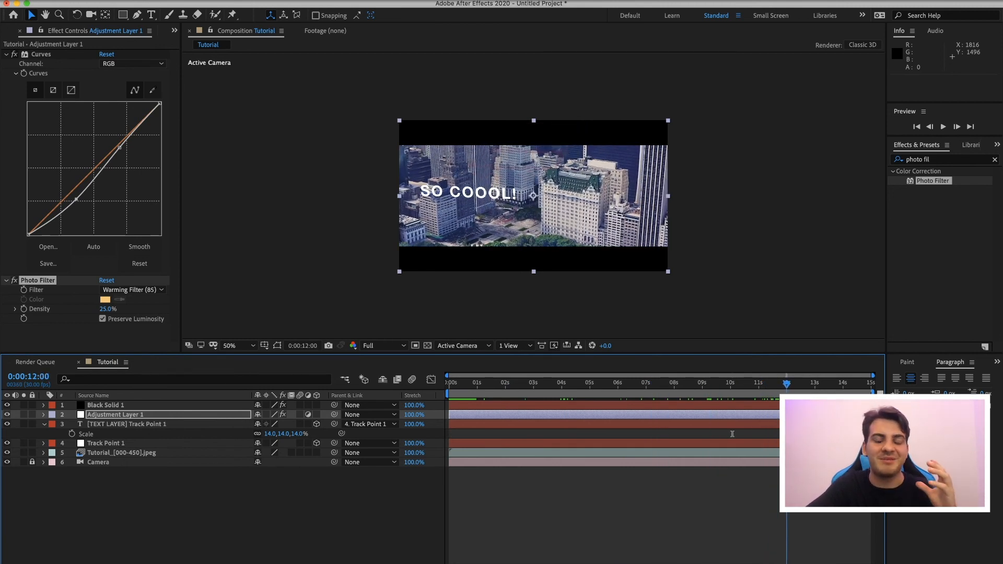
key("Page_Down")
key("Page_Down")
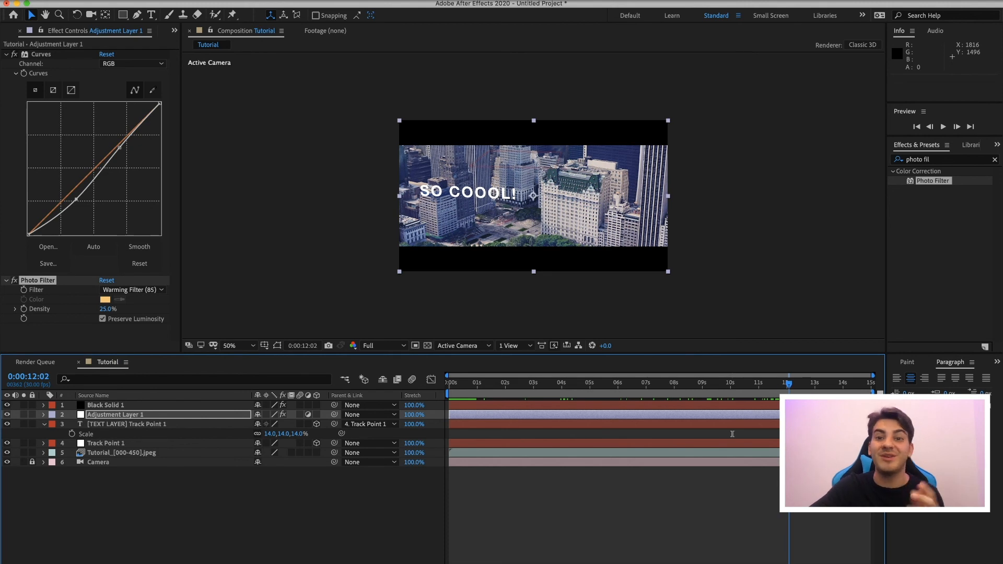
left_click_drag(788, 412, 728, 423)
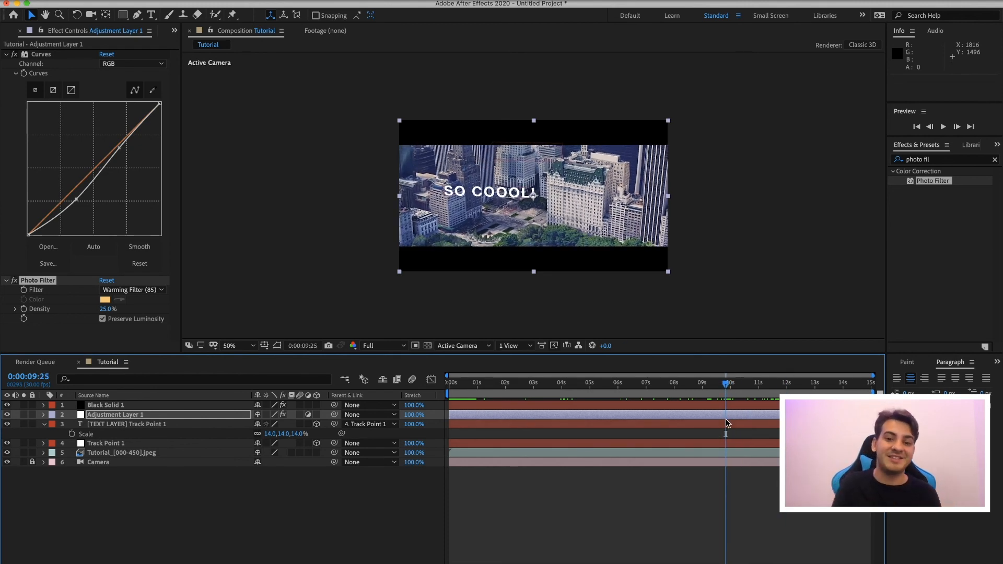